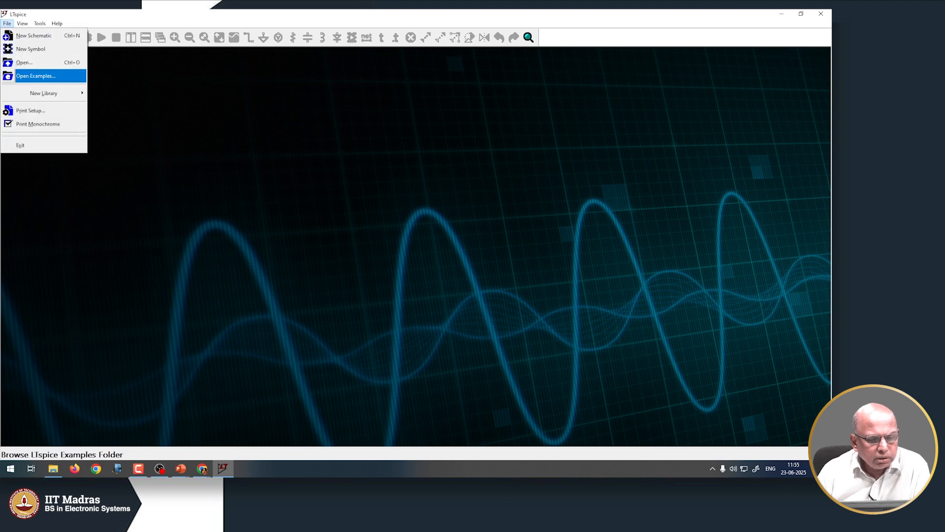
Browse LTspice's bundled example circuits via Open Examples
left_click(21, 76)
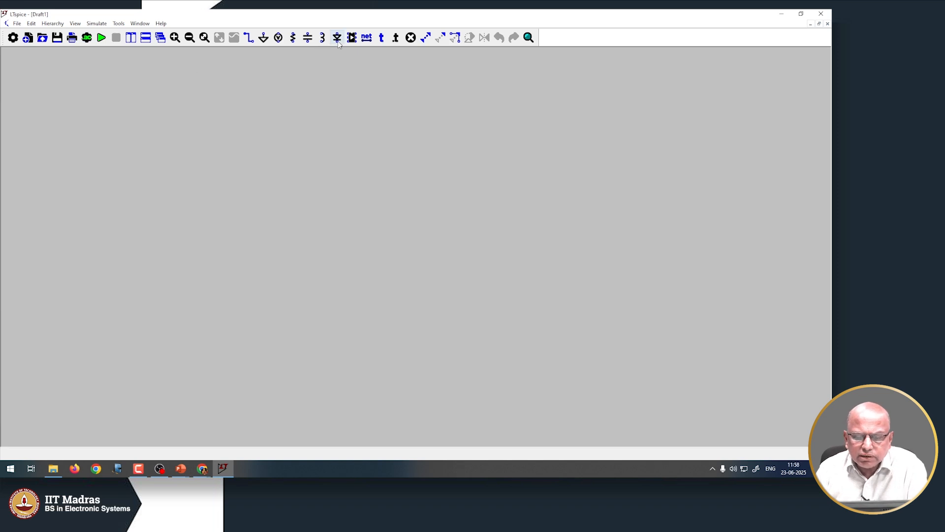
Open the component picker and enter the [OpAmps] library folder
left_click(350, 38)
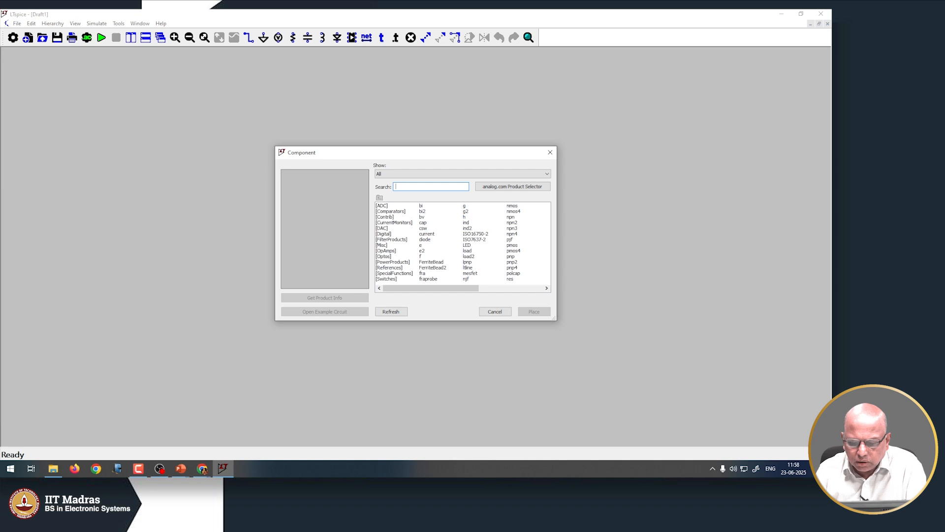
left_click(389, 251)
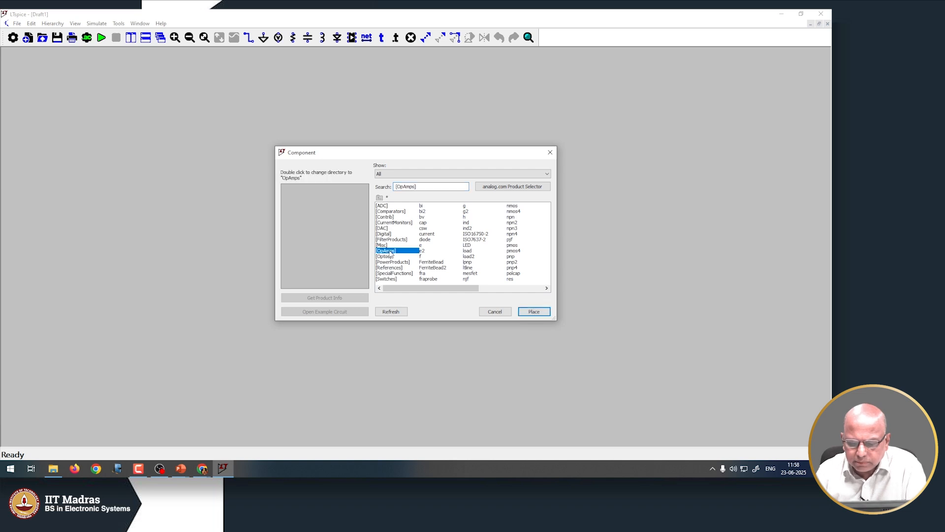
double_click(389, 252)
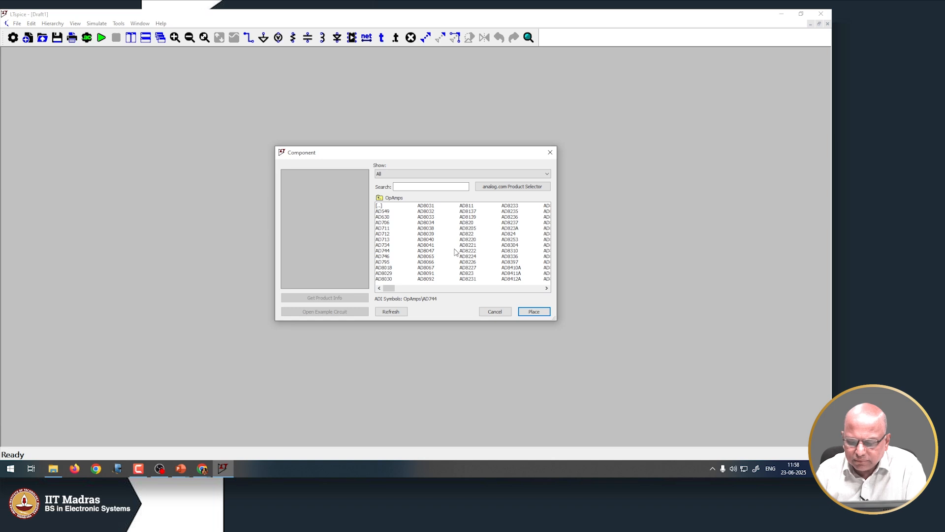
Scroll the OpAmps list and compare the opamp and RH101A previews, ending on opamp
left_click_drag(389, 288, 538, 289)
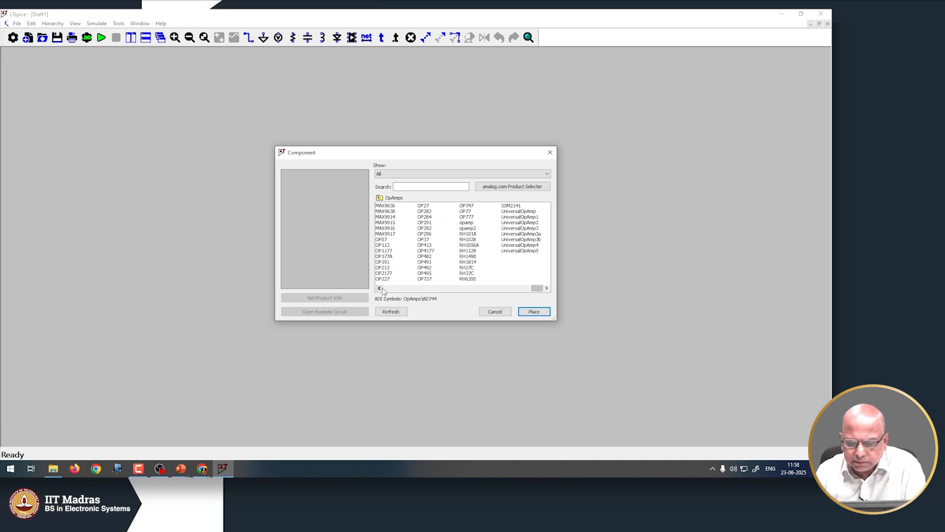
left_click(406, 186)
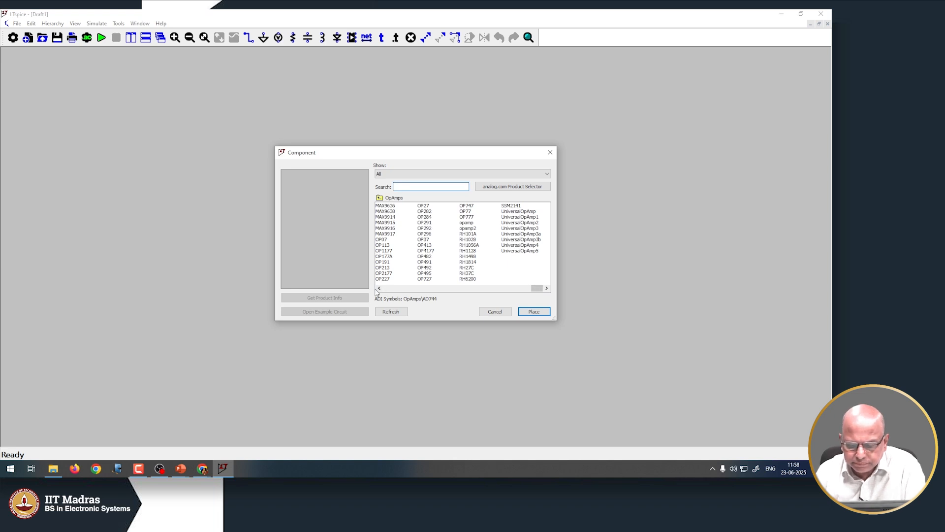
mouse_move(537, 289)
left_mouse_down()
mouse_move(479, 299)
mouse_move(547, 288)
mouse_move(475, 293)
mouse_move(548, 284)
left_mouse_up()
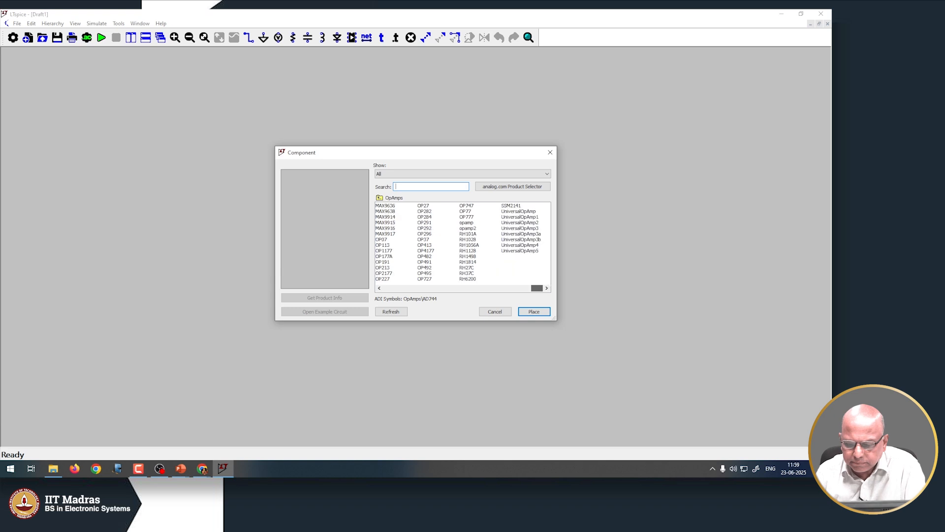
left_click(467, 223)
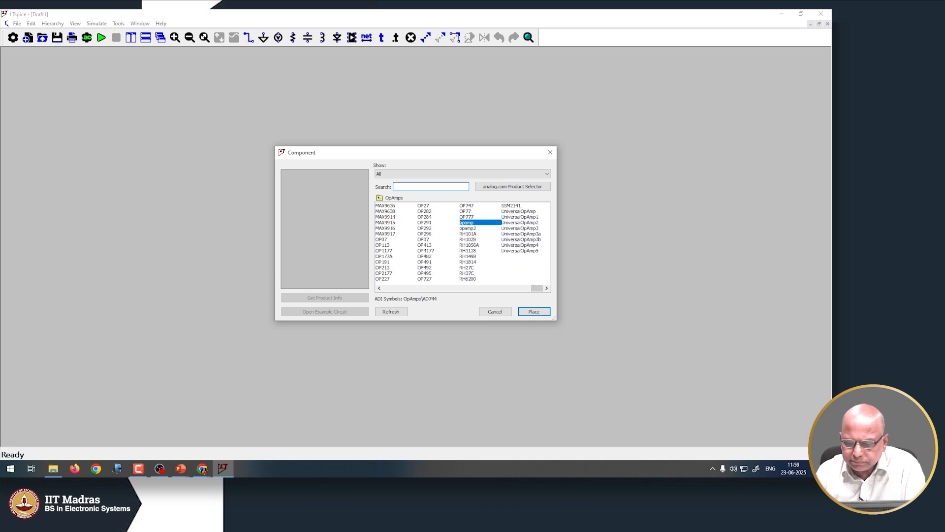
left_click(473, 234)
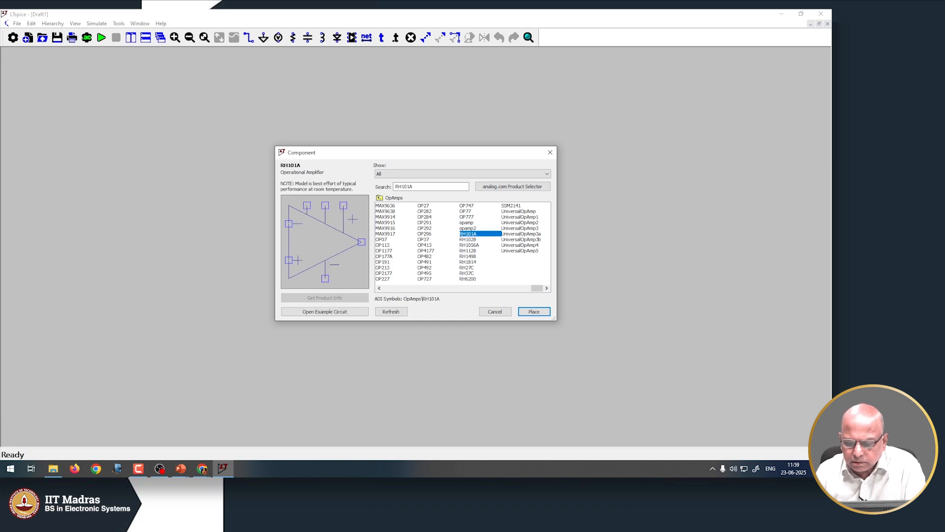
left_click(472, 224)
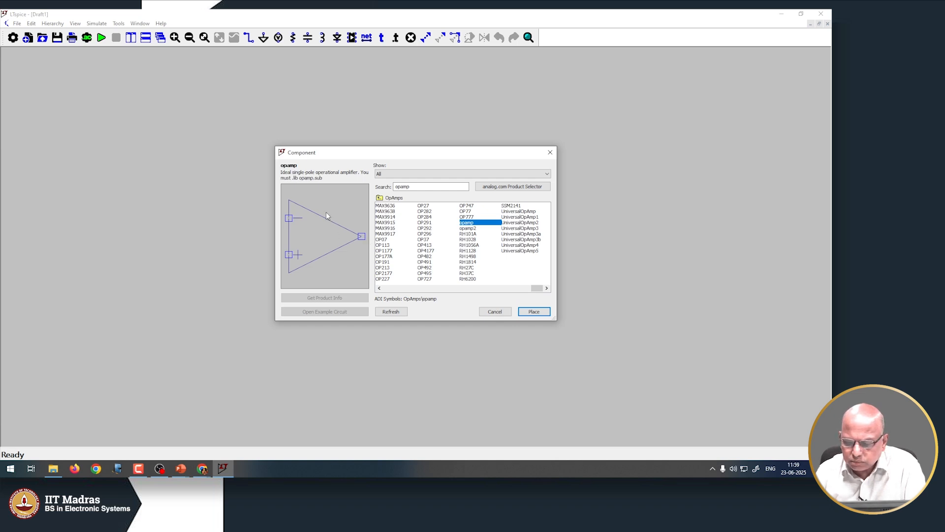
Scroll to the LTC parts, preview LTC1043, then select the LTC1050A op-amp
left_click(380, 290)
left_click(379, 288)
left_click(380, 288)
left_click(380, 288)
left_click(379, 288)
left_click(380, 288)
left_click(379, 289)
left_click(379, 288)
left_click(380, 289)
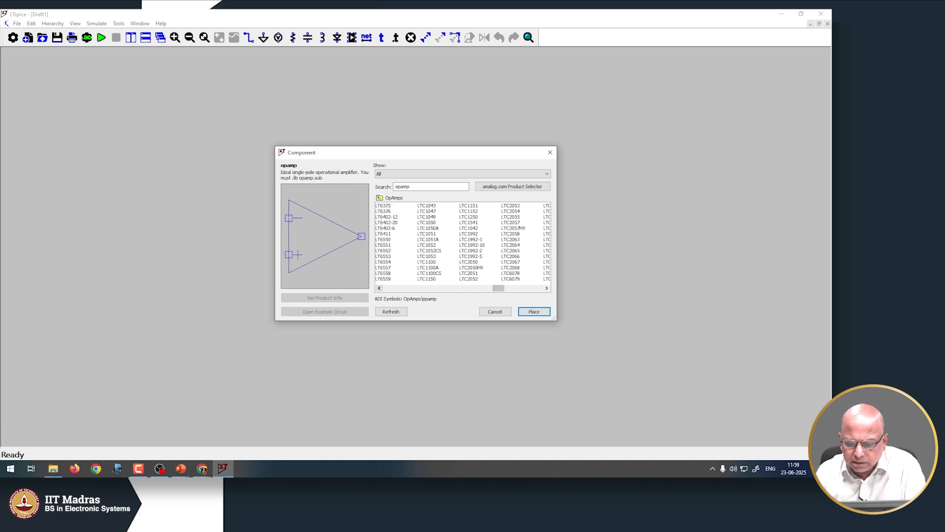
left_click(427, 209)
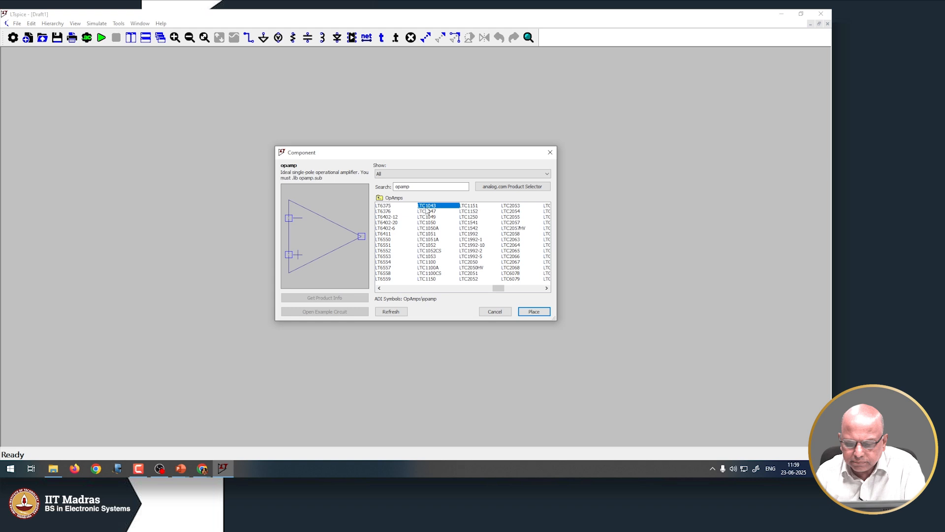
left_click(428, 229)
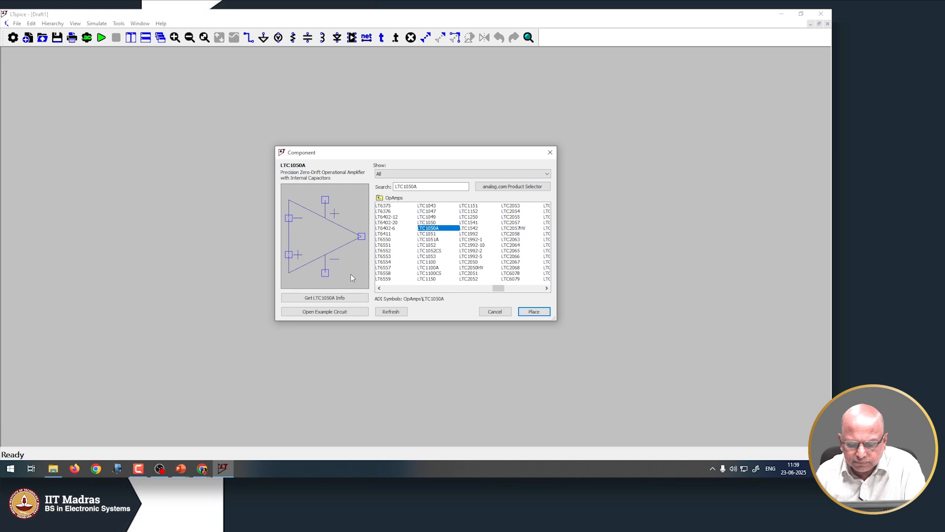
View the LTC1050A 6 Decade Log Amplifier example circuit, then close it
left_click(346, 315)
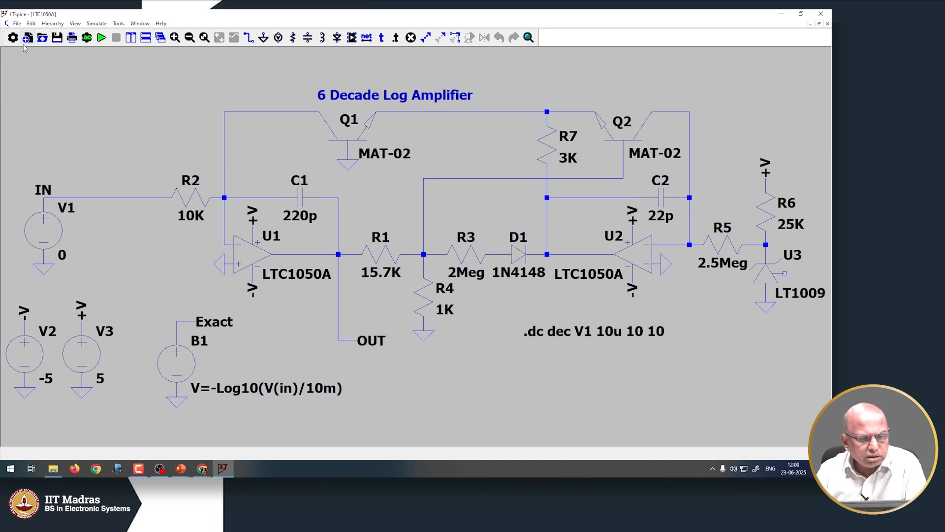
left_click(17, 24)
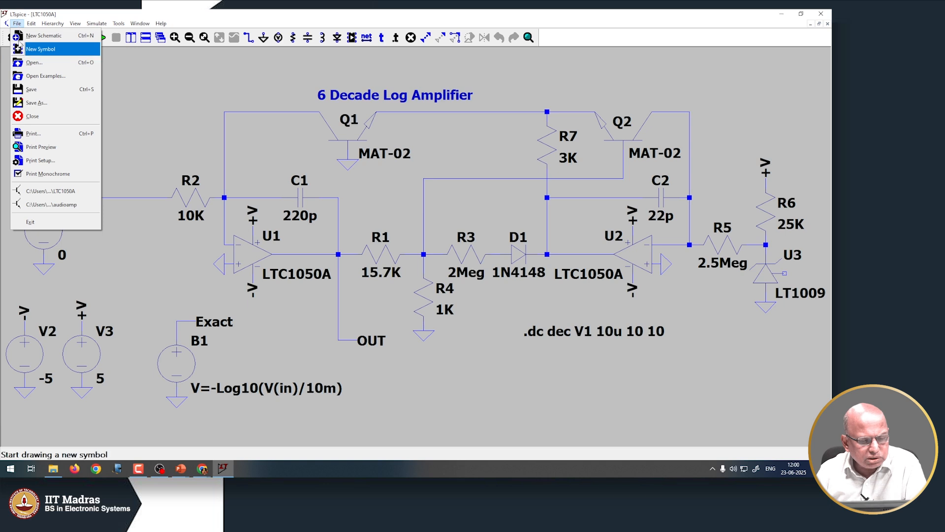
left_click(35, 116)
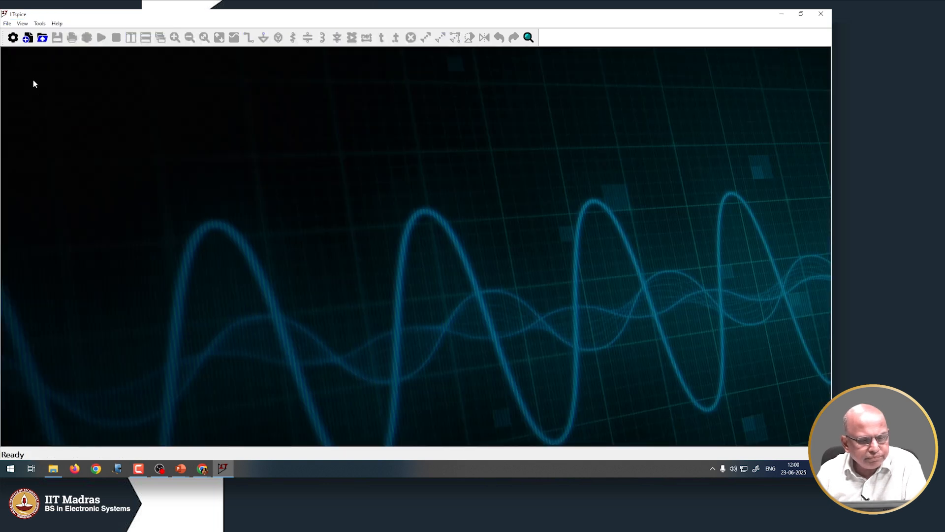
Start a new Draft2 schematic and pick up the LTC1050A op-amp for placement
left_click(7, 23)
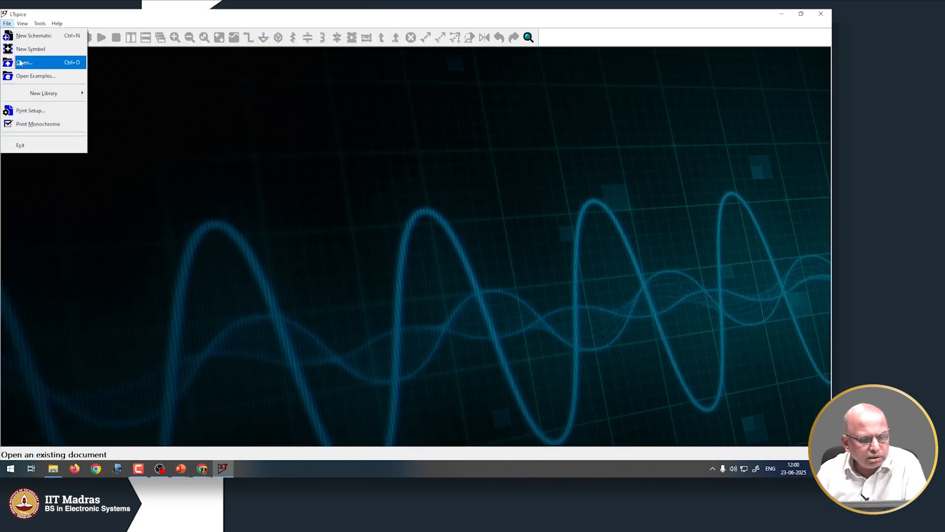
left_click(33, 36)
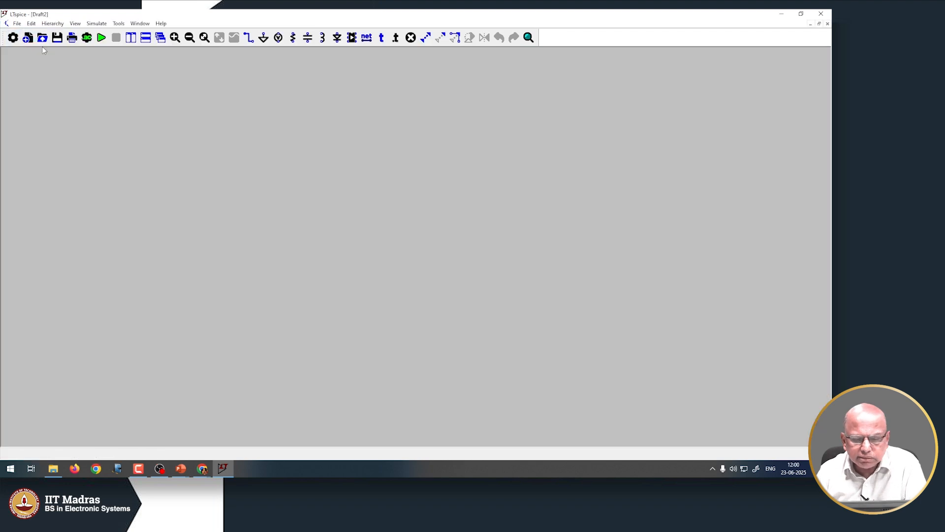
left_click(352, 38)
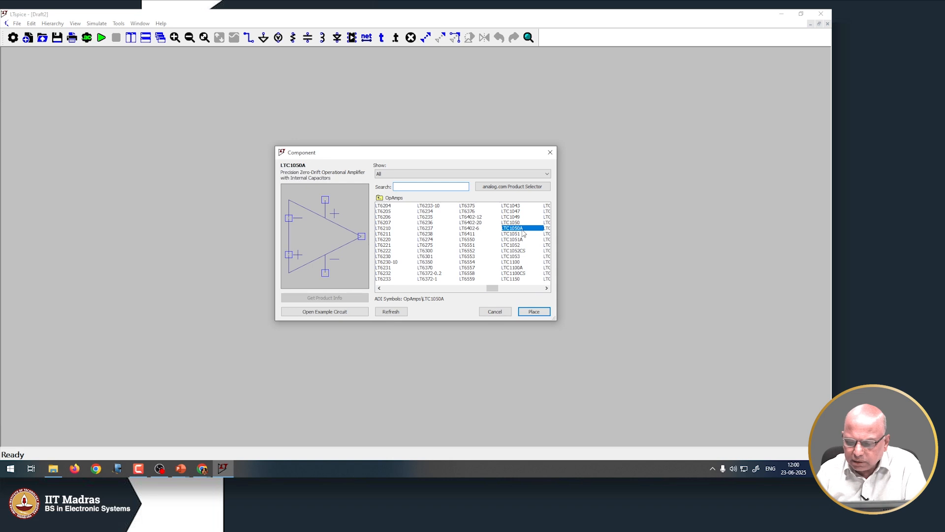
left_click(534, 312)
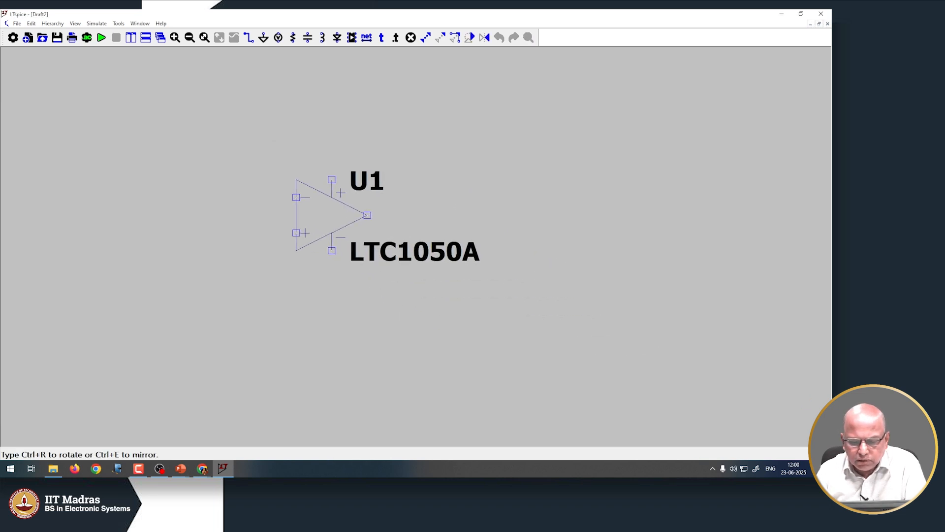
Place the LTC1050A as U1, then try Duplicate and discard the U2 copy
left_click(340, 217)
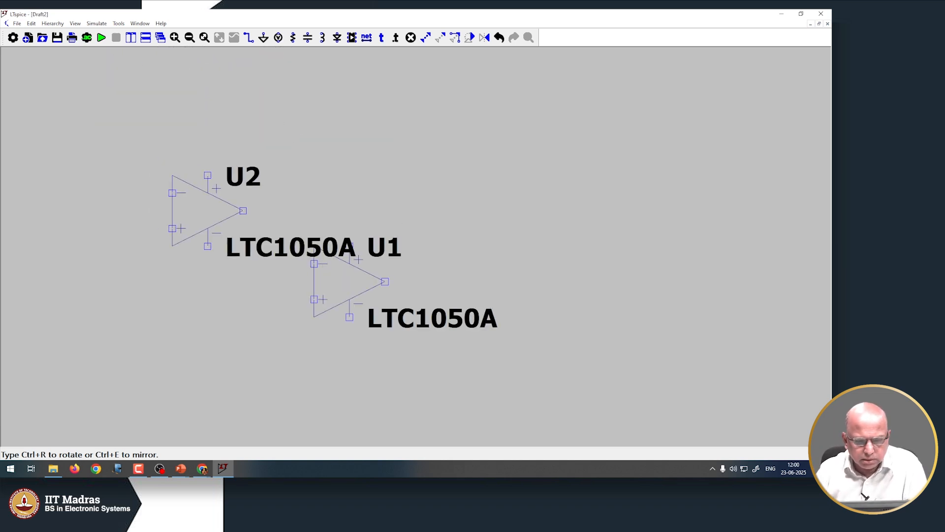
key("Escape")
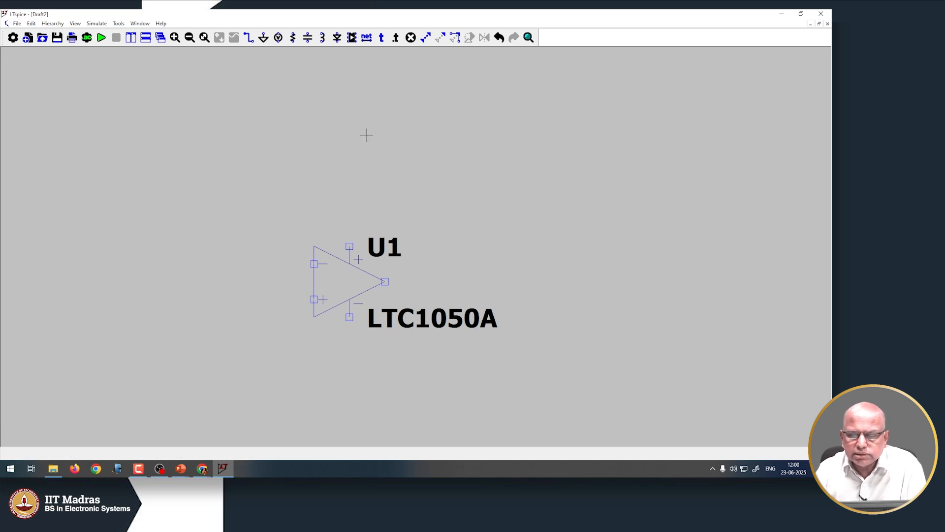
left_click(426, 38)
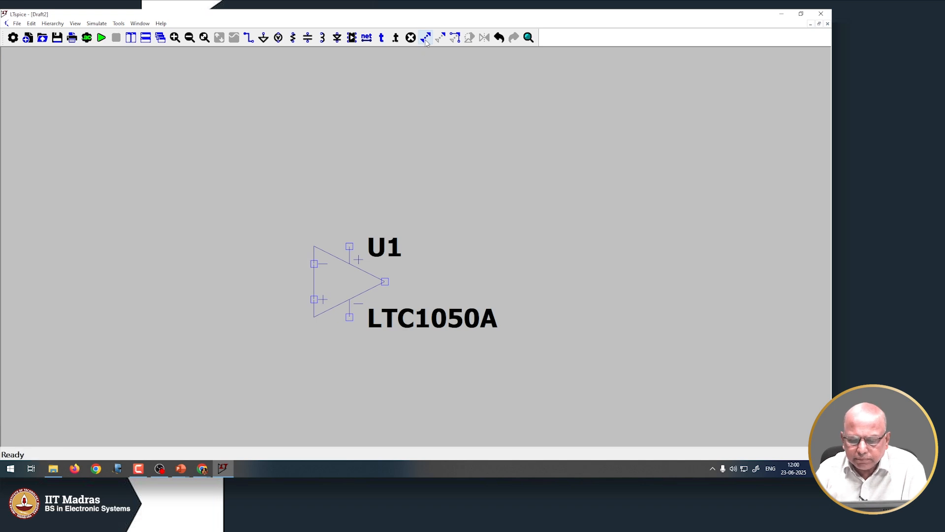
left_click(333, 275)
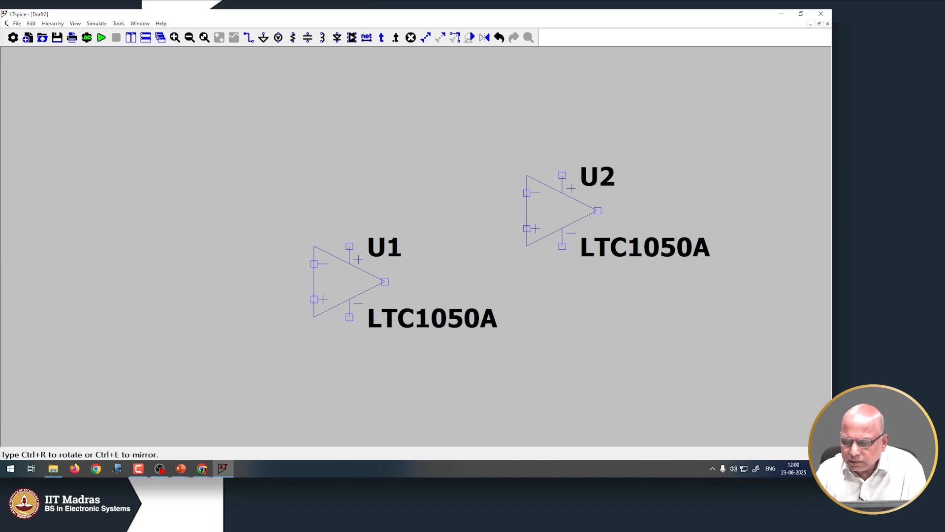
key("Escape")
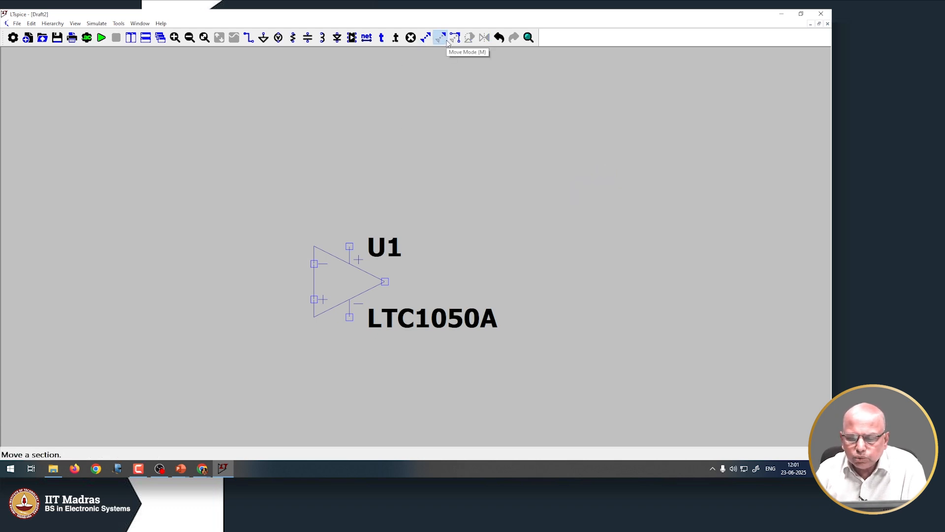
Move op-amp U1 slightly up and left toward the sheet's centre
left_click_drag(347, 280, 211, 209)
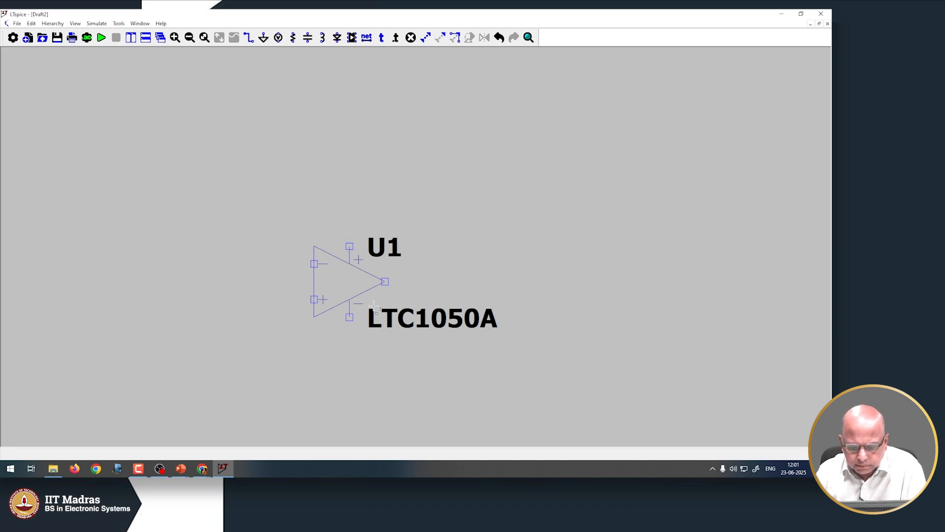
left_click(350, 281)
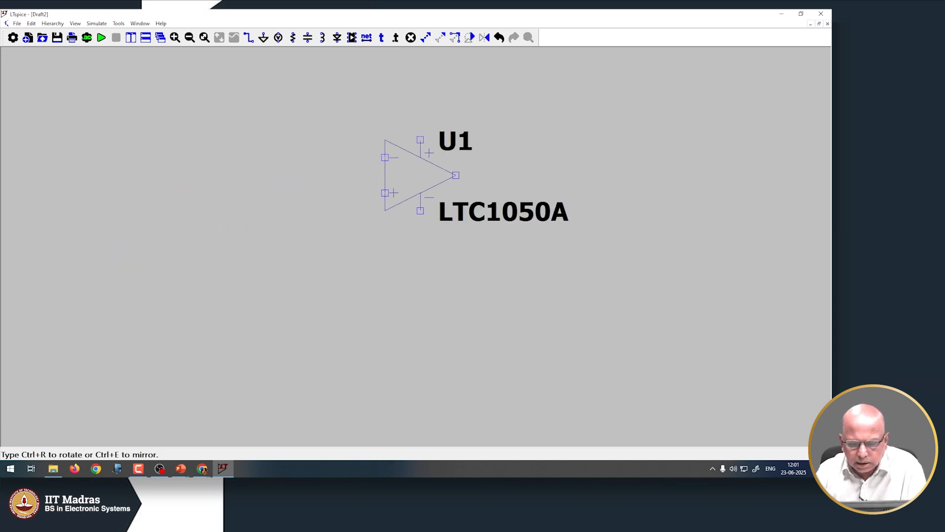
left_click(367, 226)
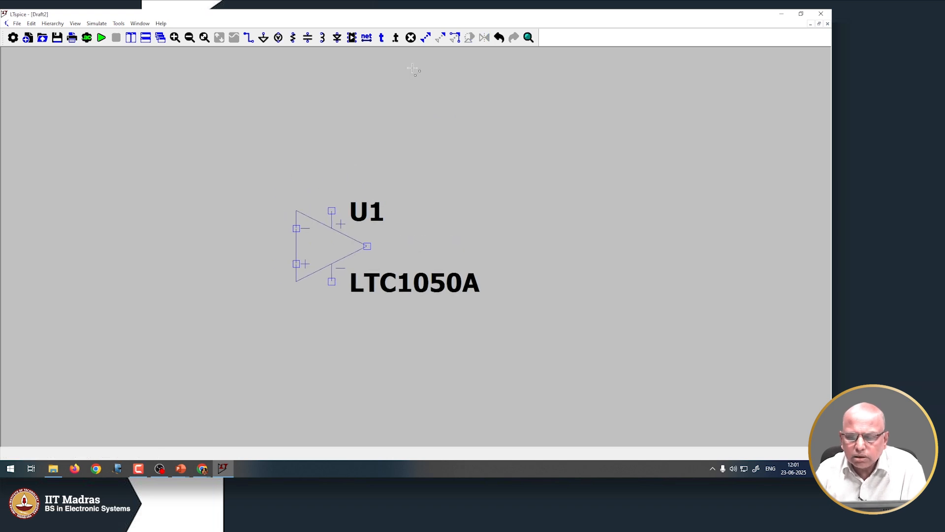
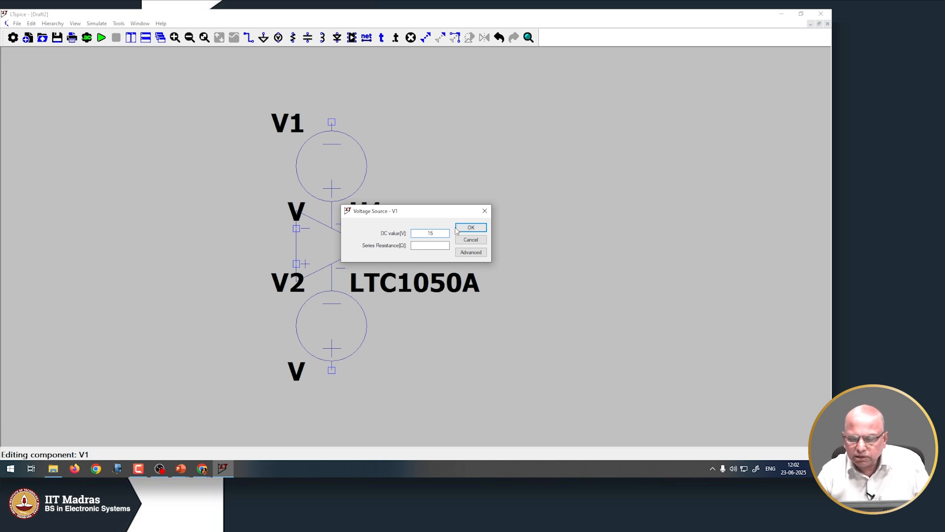
Confirm V1 at 15 V DC, then give V2 a DC value of 15 V as well
left_click(471, 228)
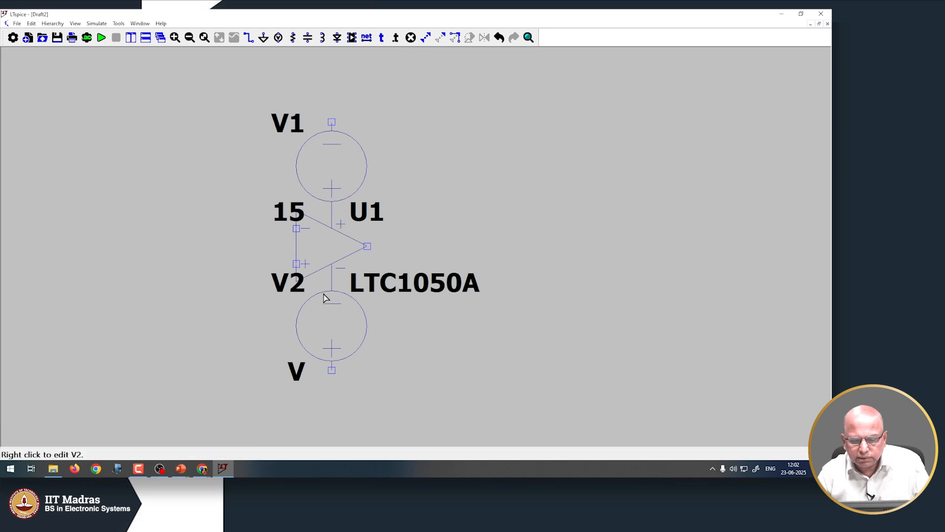
right_click(310, 309)
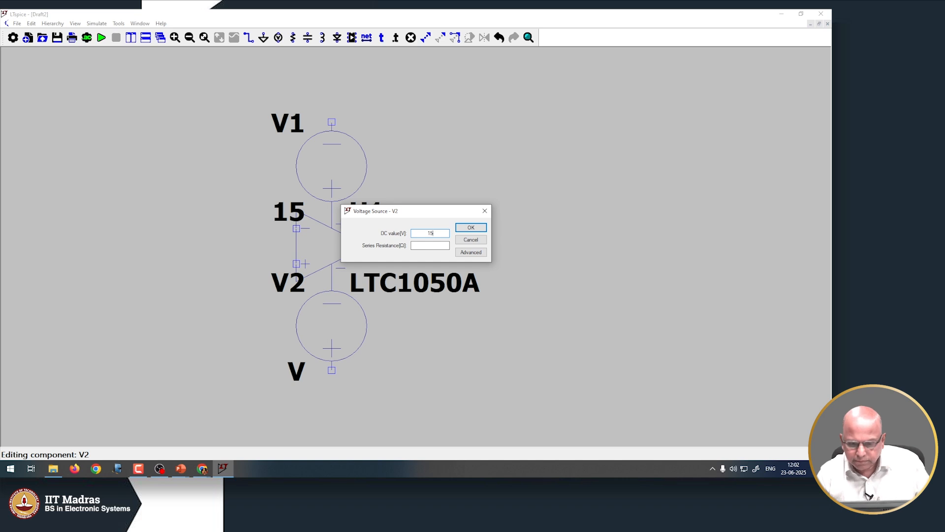
type("15")
left_click(463, 229)
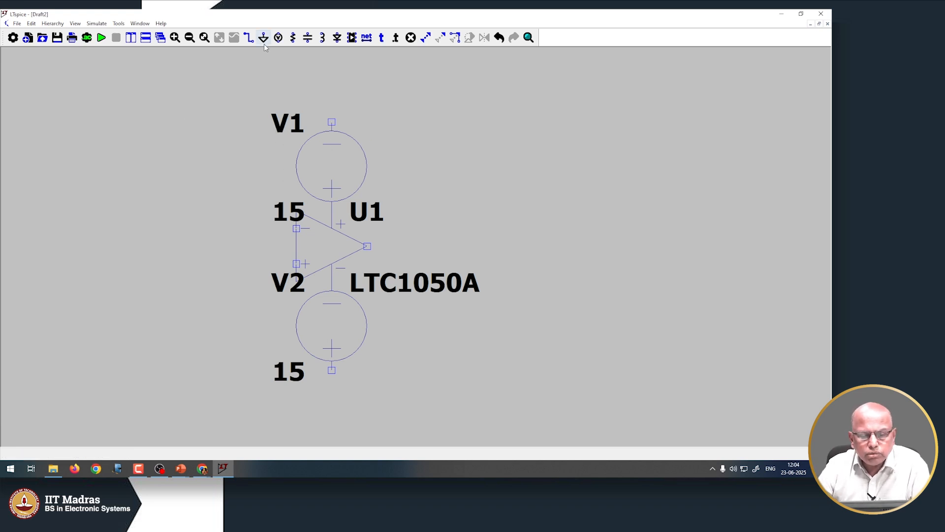
Place ground symbols at V2's bottom terminal and above V1
left_click(263, 42)
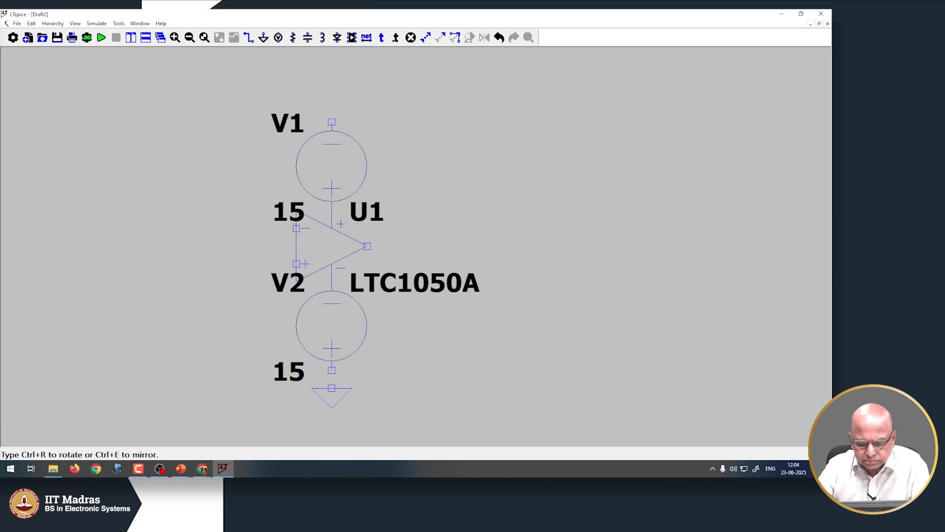
left_click(332, 369)
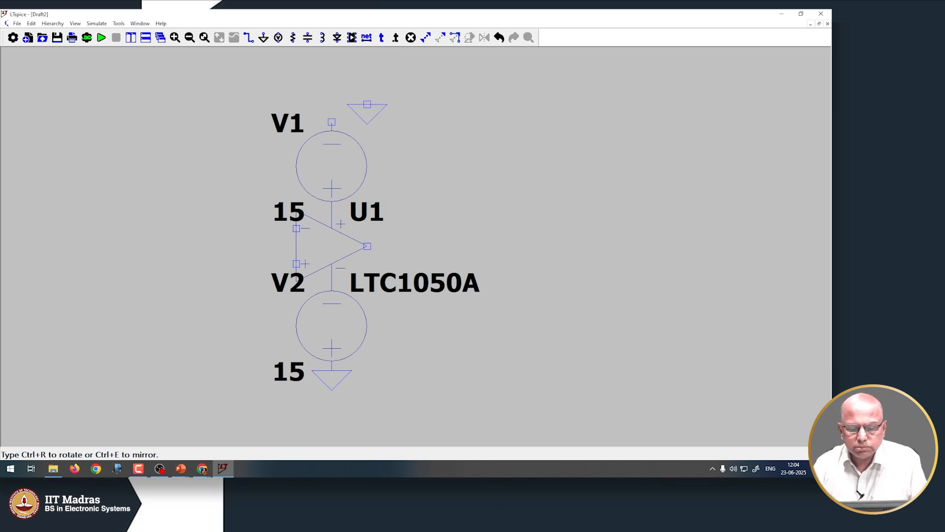
left_click(385, 104)
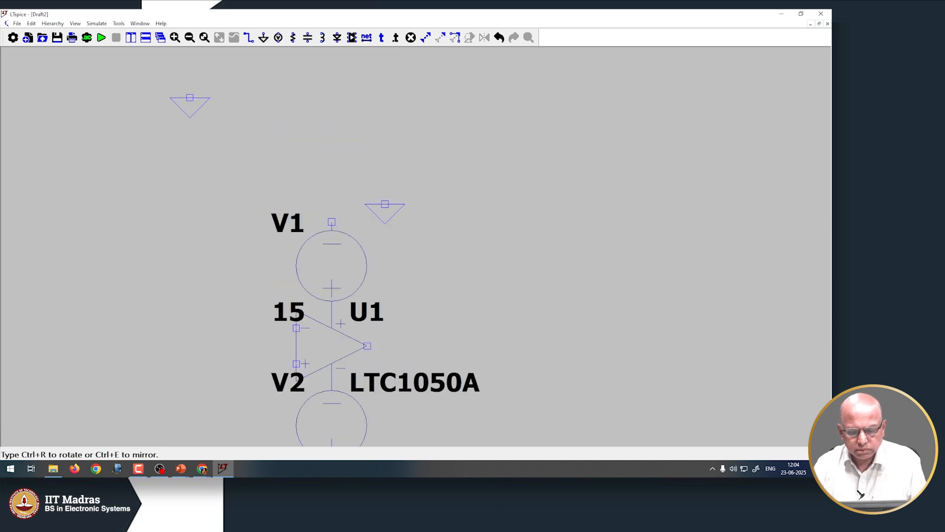
key("Escape")
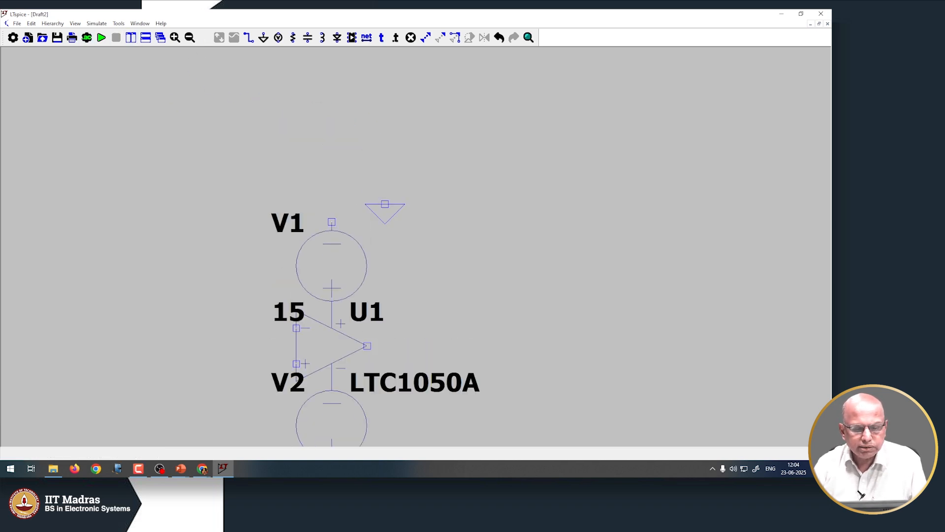
Wire V1's top terminal up to the ground symbol, then fit the whole circuit in view
left_click(248, 38)
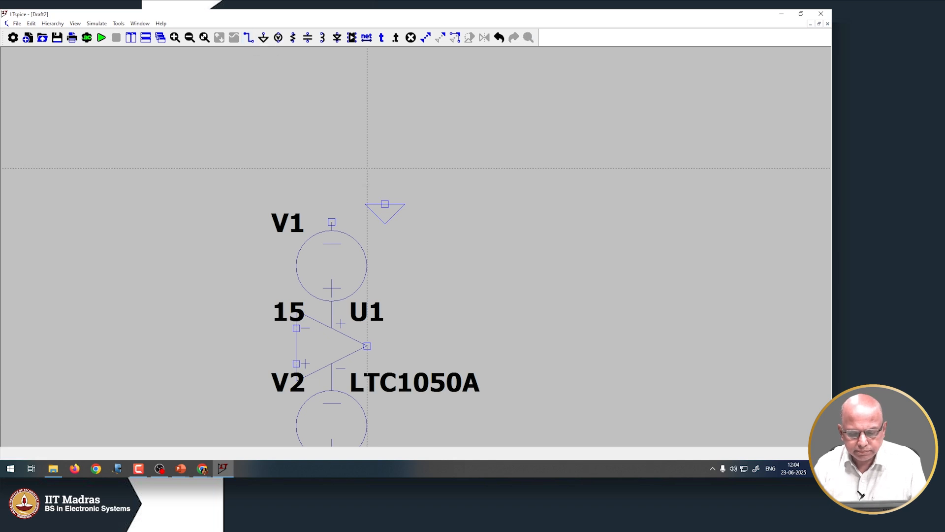
left_click(331, 221)
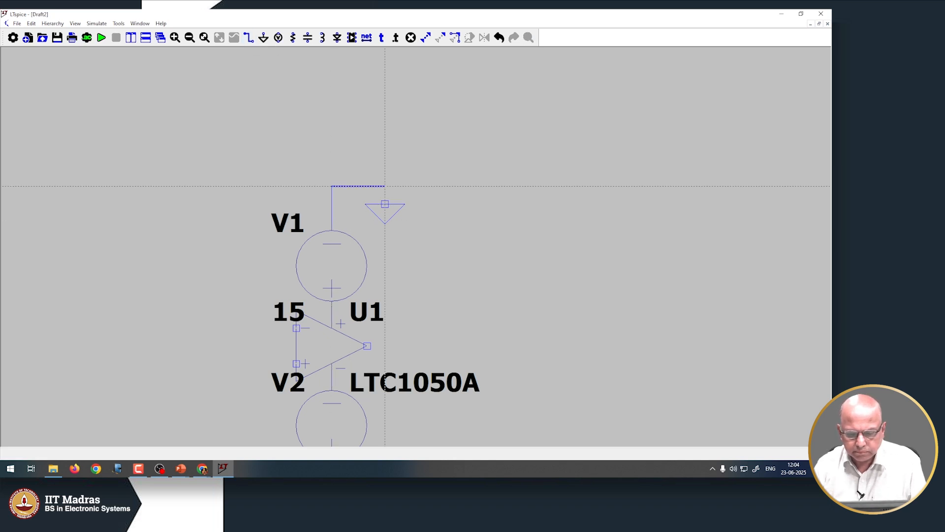
left_click(385, 186)
left_click(386, 204)
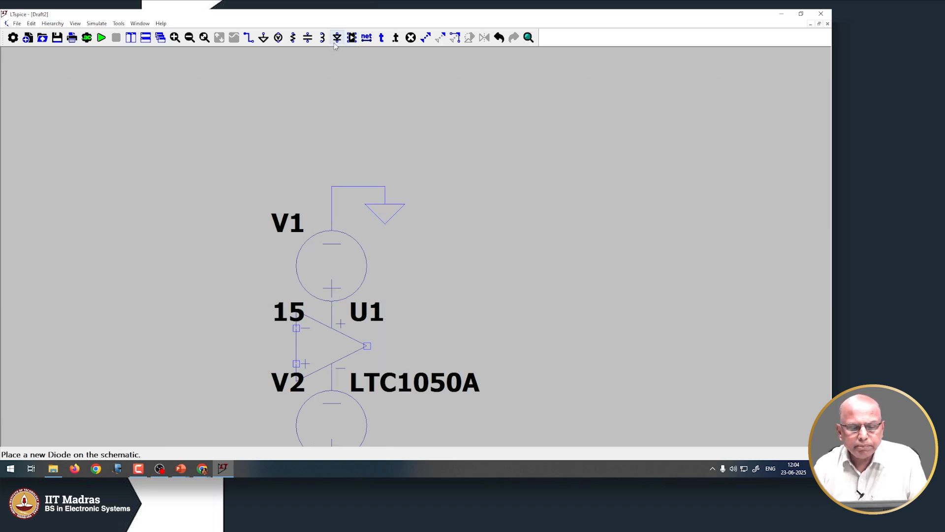
left_click(202, 43)
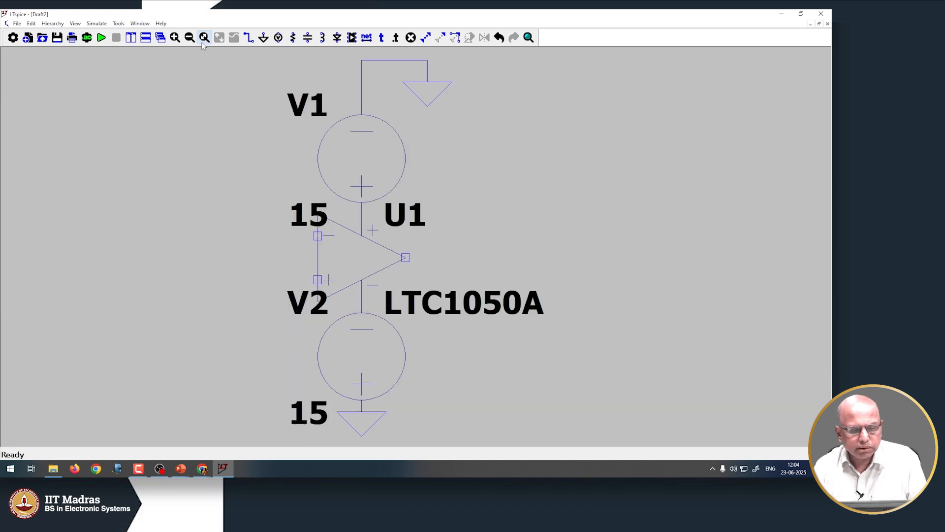
left_click(189, 38)
left_click(189, 38)
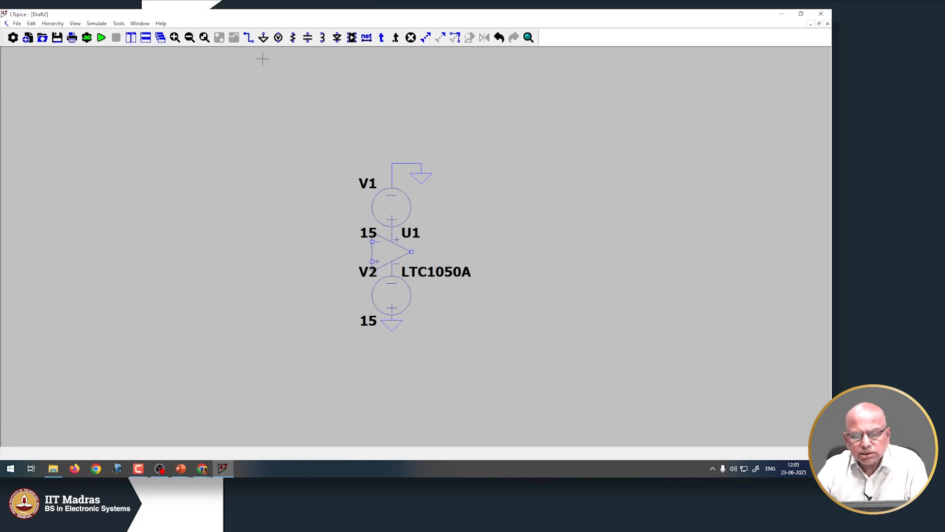
Place horizontal resistors R1 above V1 and R2 to the left of op-amp U1
left_click(293, 37)
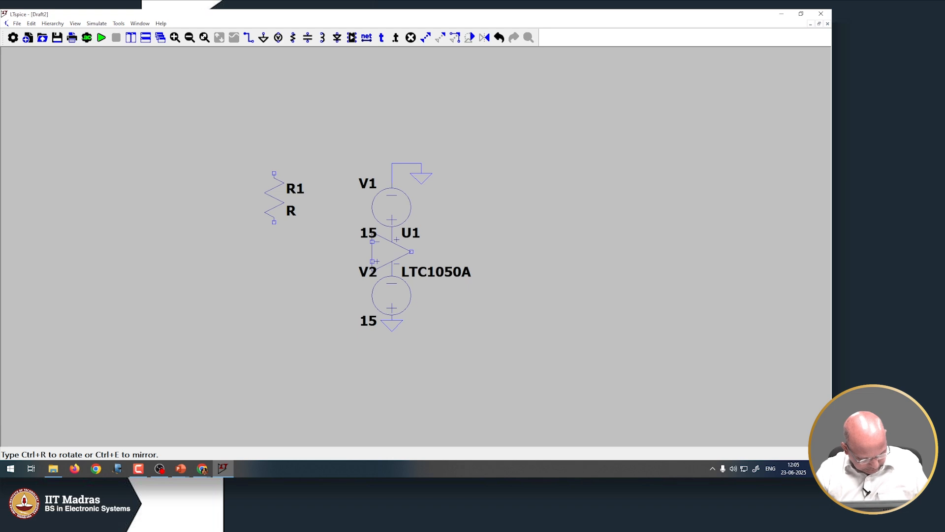
key("ctrl+r")
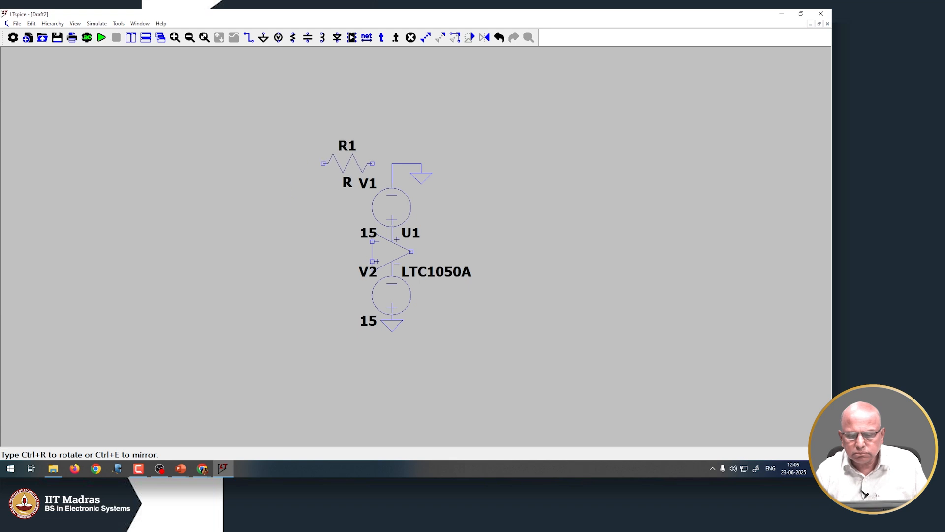
left_click(387, 134)
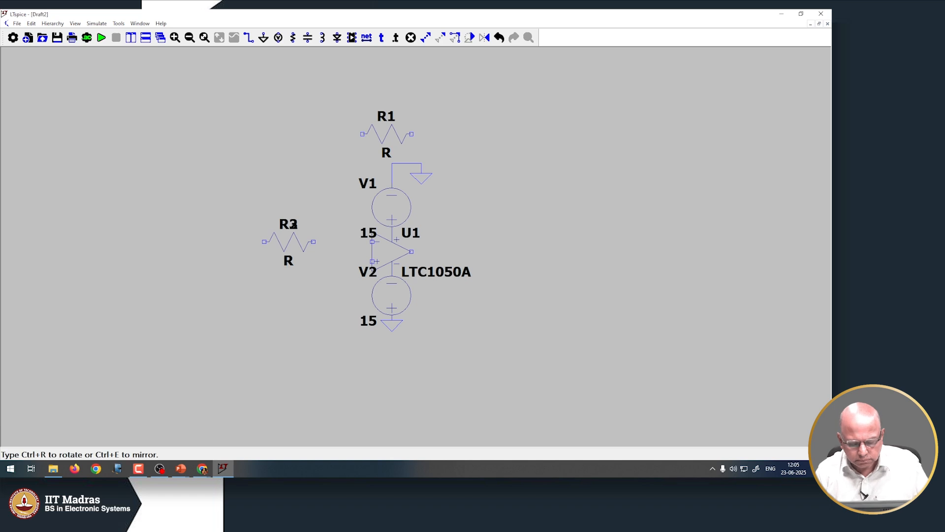
left_click(292, 225)
key("Escape")
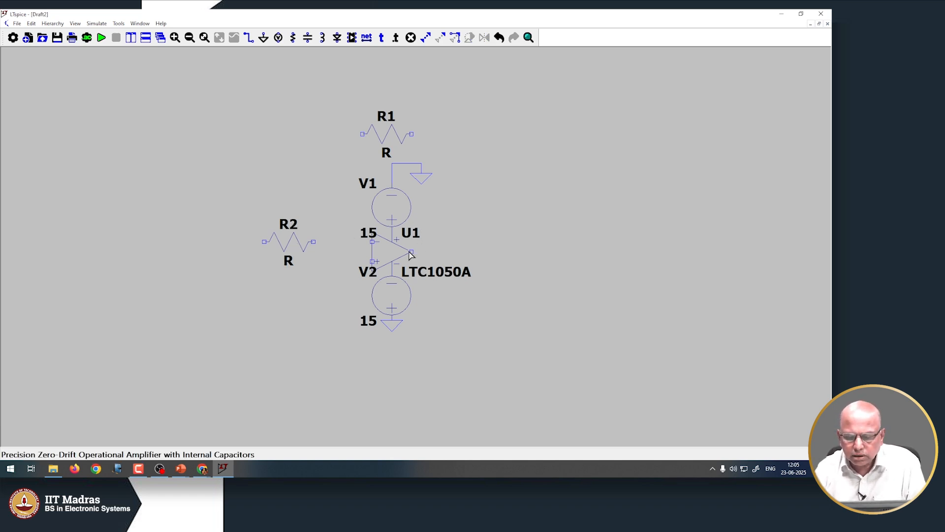
Wire R2 to U1's inverting input and join R1's left end to that line
left_click(250, 38)
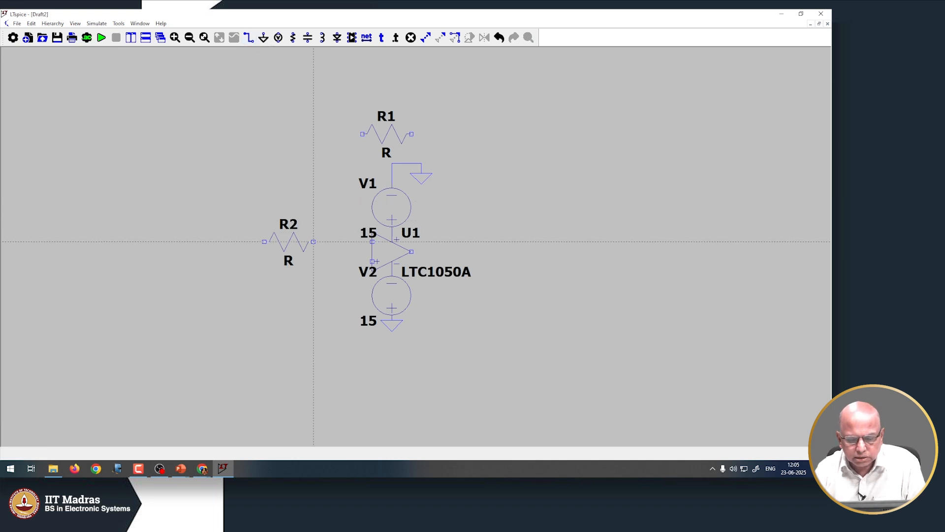
left_click(313, 242)
left_click(372, 242)
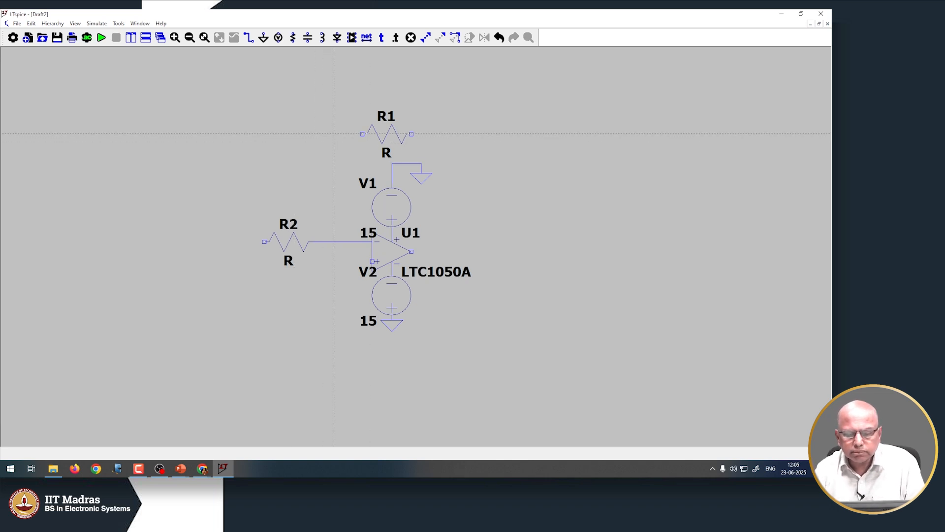
left_click(363, 133)
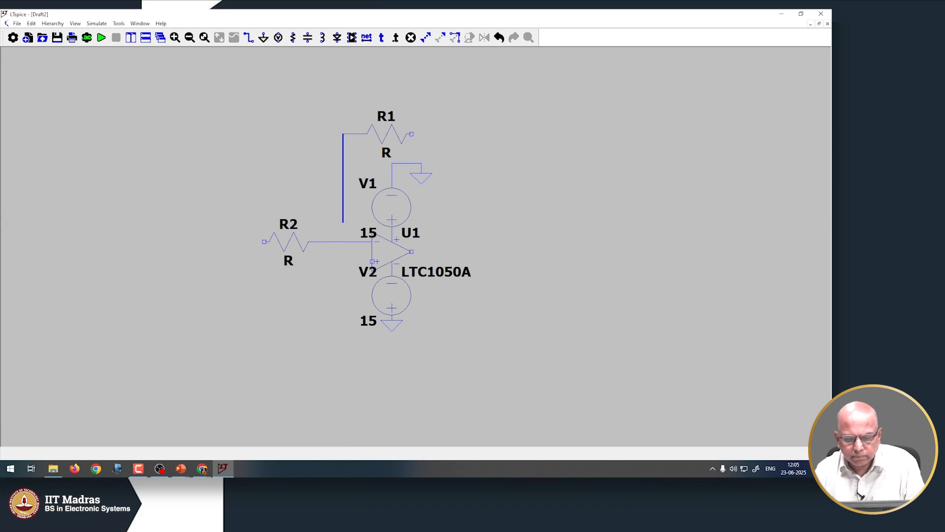
left_click(343, 242)
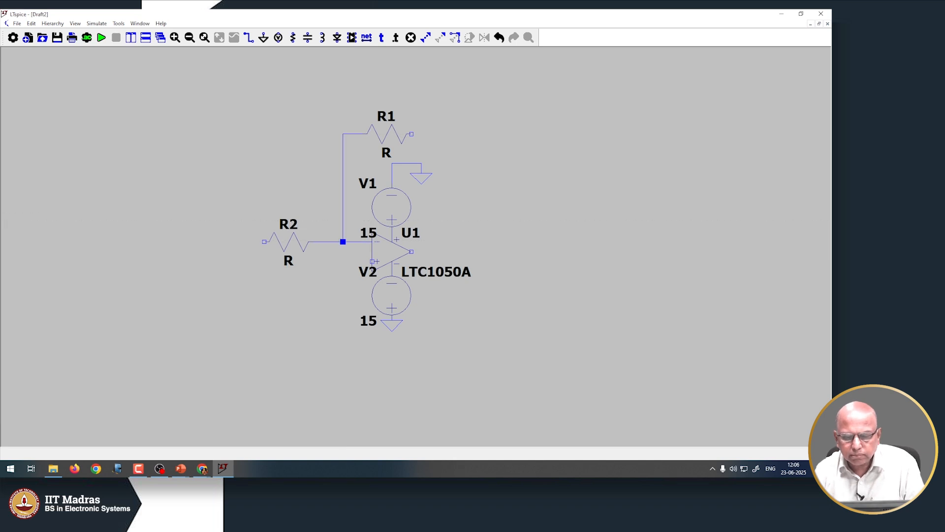
Run a feedback wire from U1's output right, up and back to R1's right end
left_click(412, 251)
left_click(480, 251)
left_click(480, 134)
left_click(412, 134)
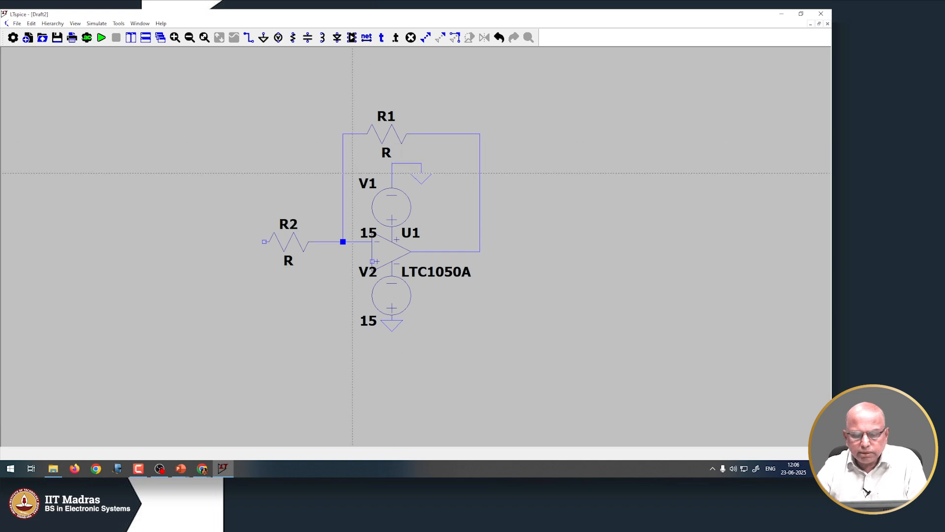
key("Escape")
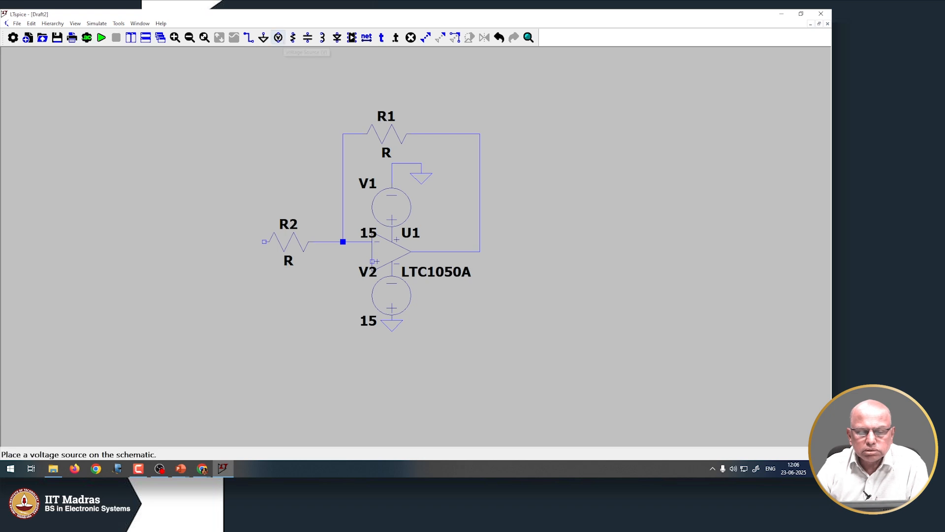
Place a new voltage source V3 to the left of R2
left_click(279, 39)
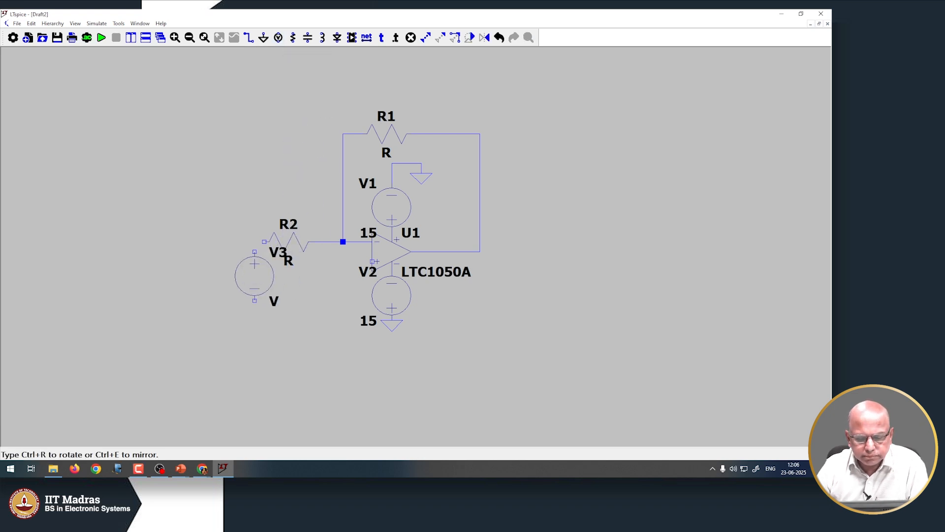
left_click(245, 285)
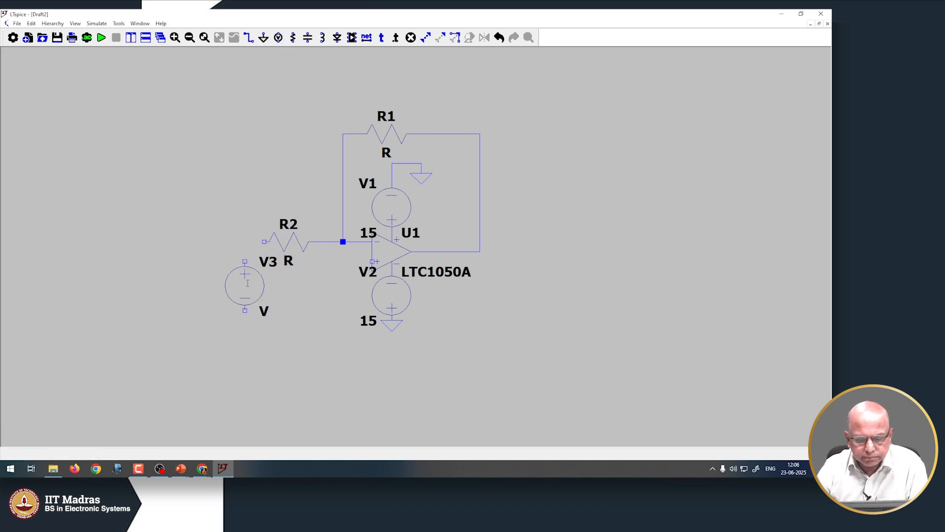
key("Escape")
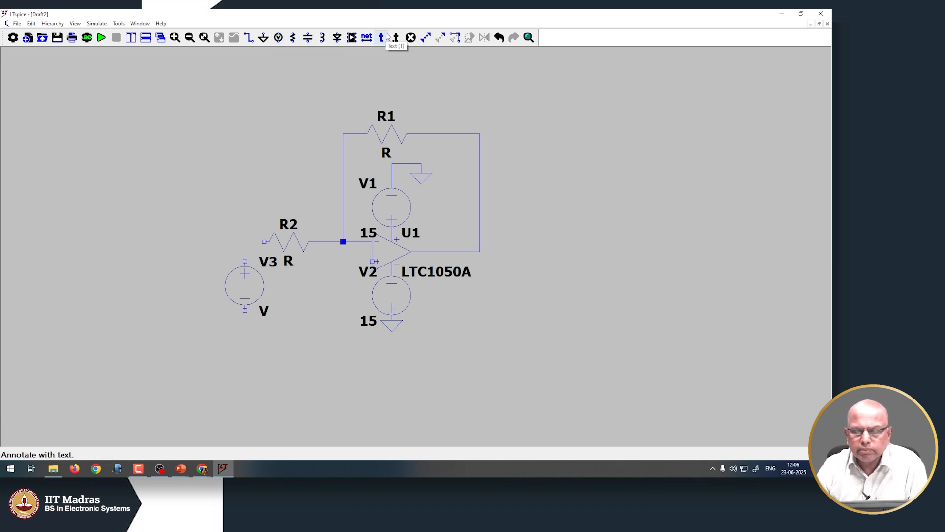
Ground V3's bottom terminal and start a wire at R2's left end
left_click(262, 38)
left_click(245, 310)
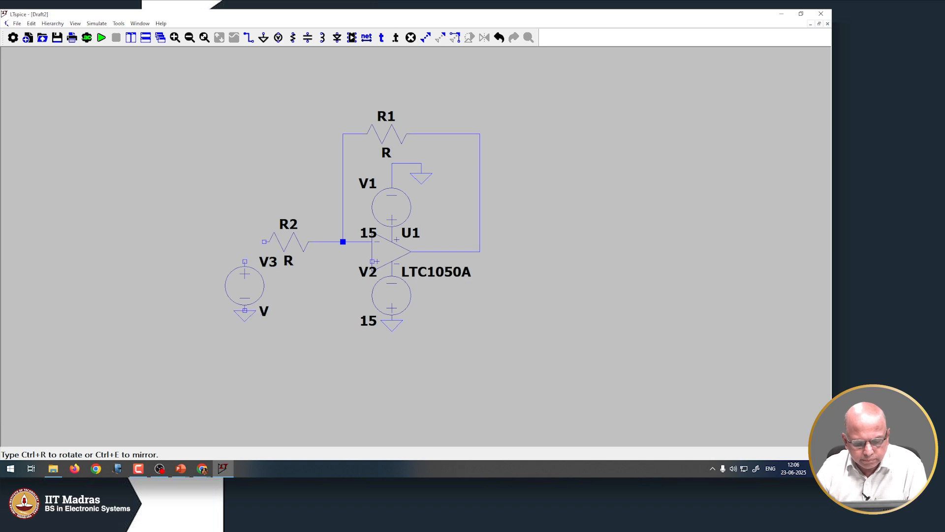
key("Escape")
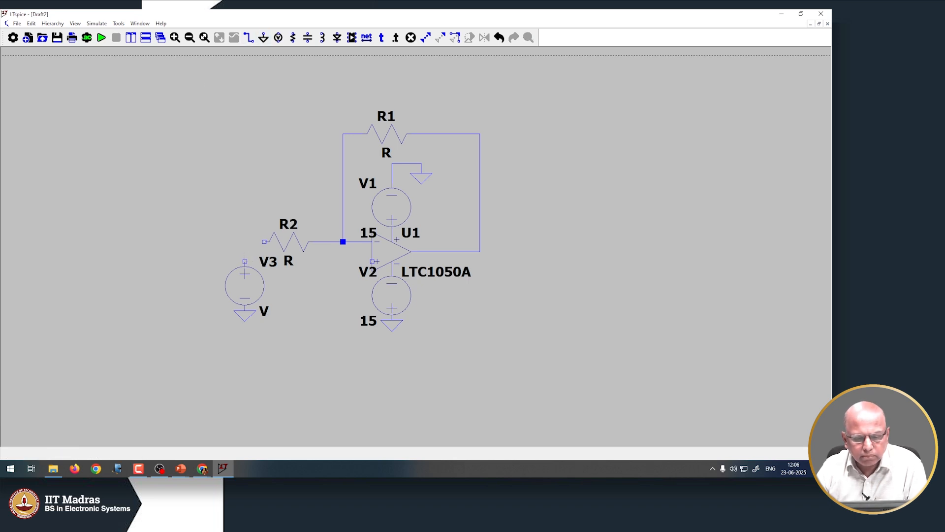
left_click(264, 241)
Connect R2's wire to V3's top terminal and set R1 to 30k with 5% tolerance
left_click(245, 261)
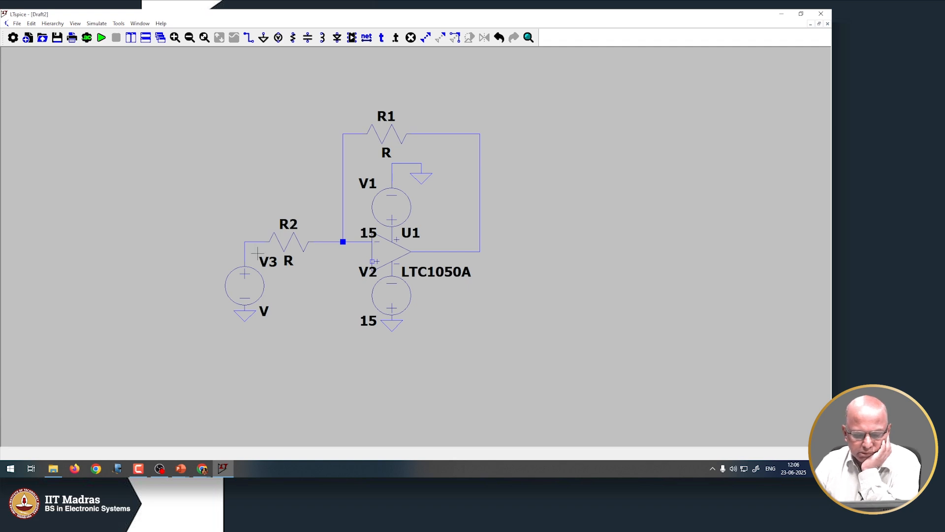
right_click(390, 134)
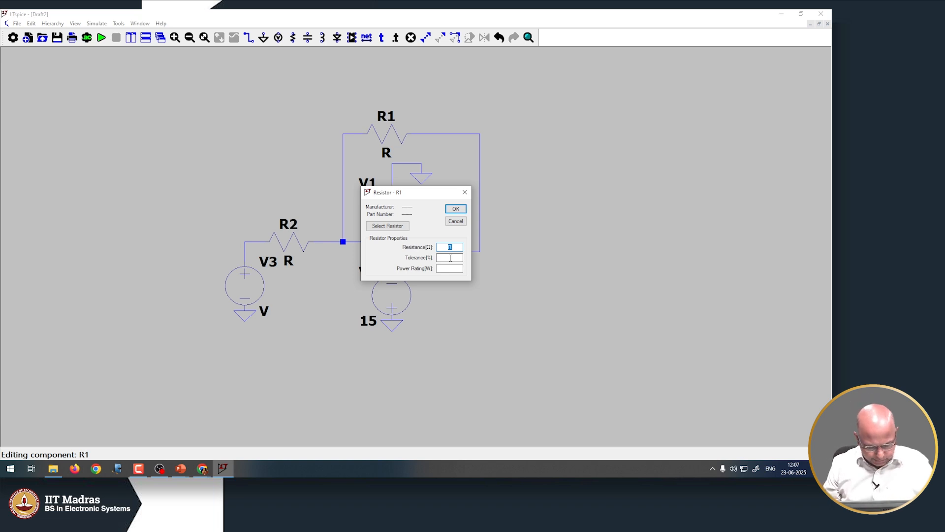
type("30")
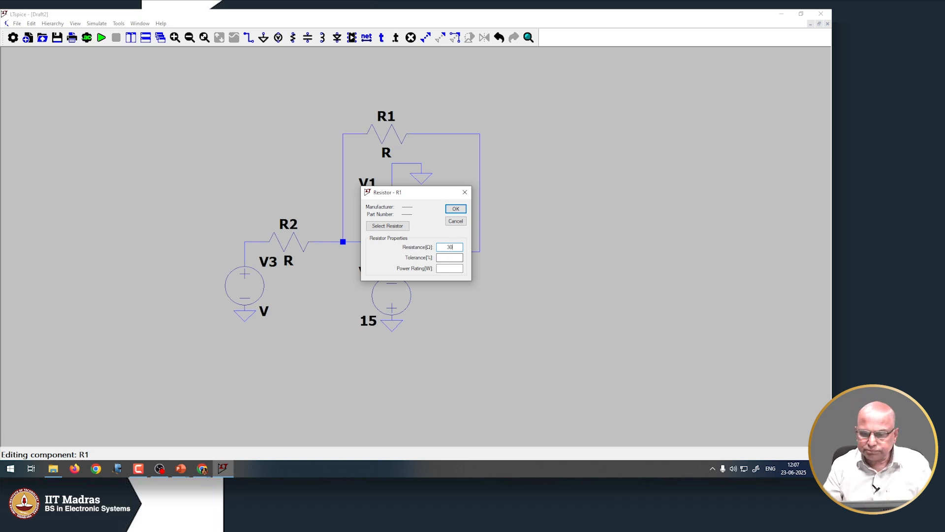
type("k")
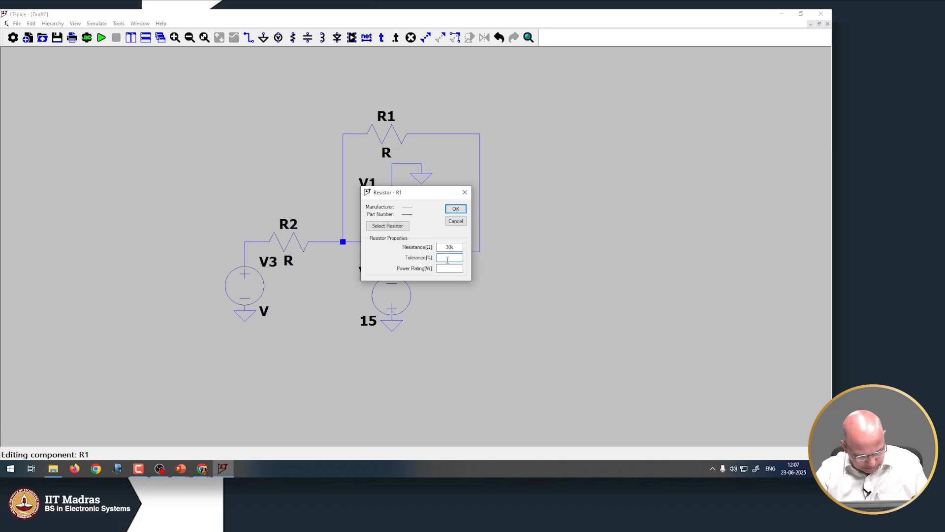
type("5")
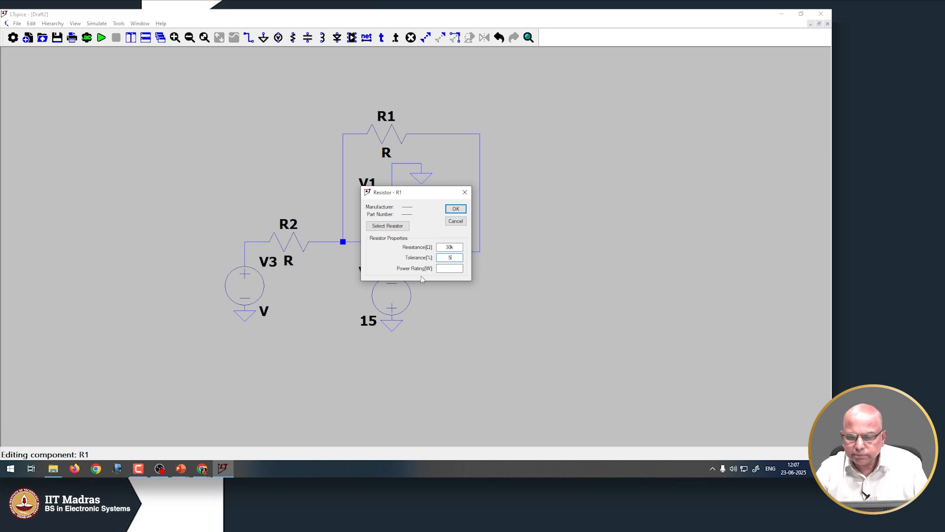
left_click(456, 209)
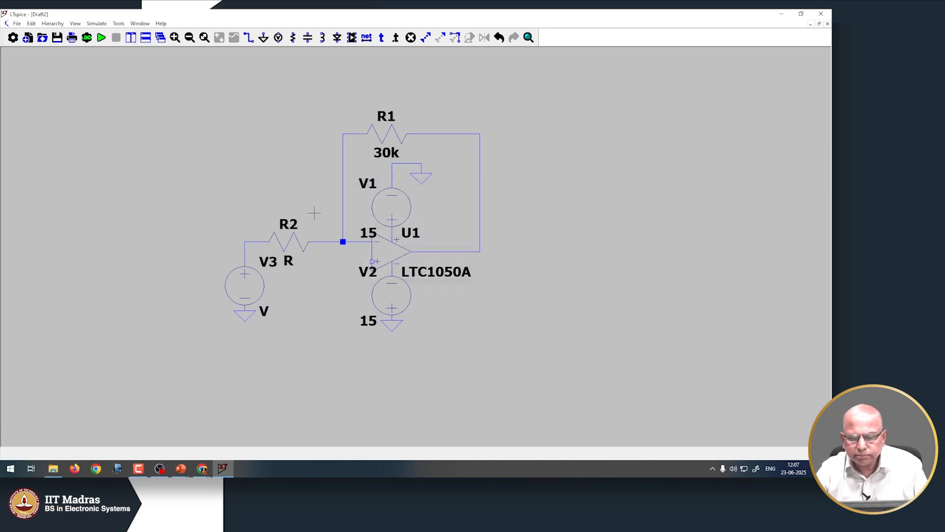
Set R2 to 5k with 5% tolerance
right_click(286, 225)
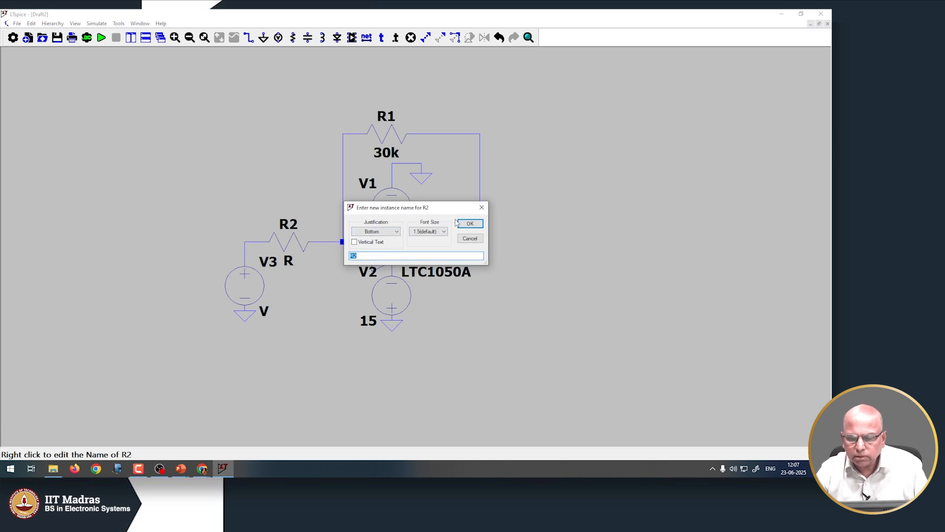
left_click(471, 224)
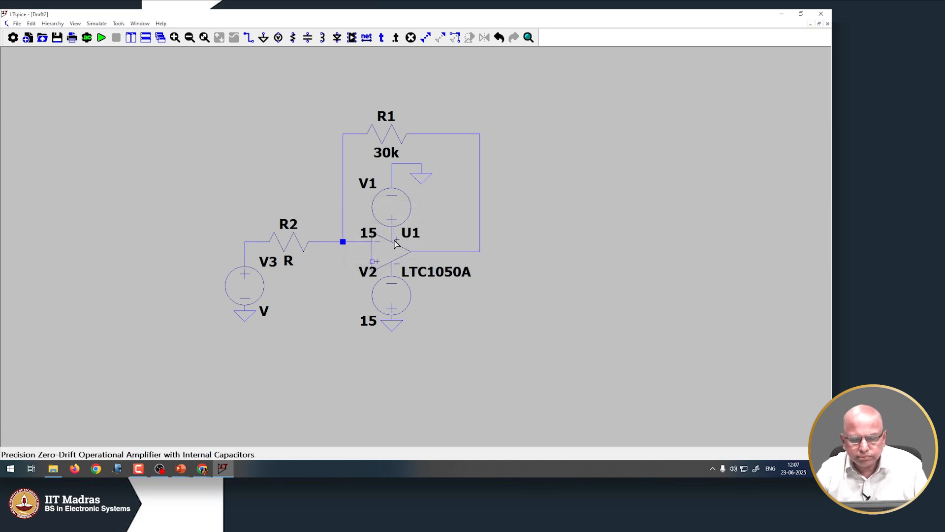
right_click(289, 236)
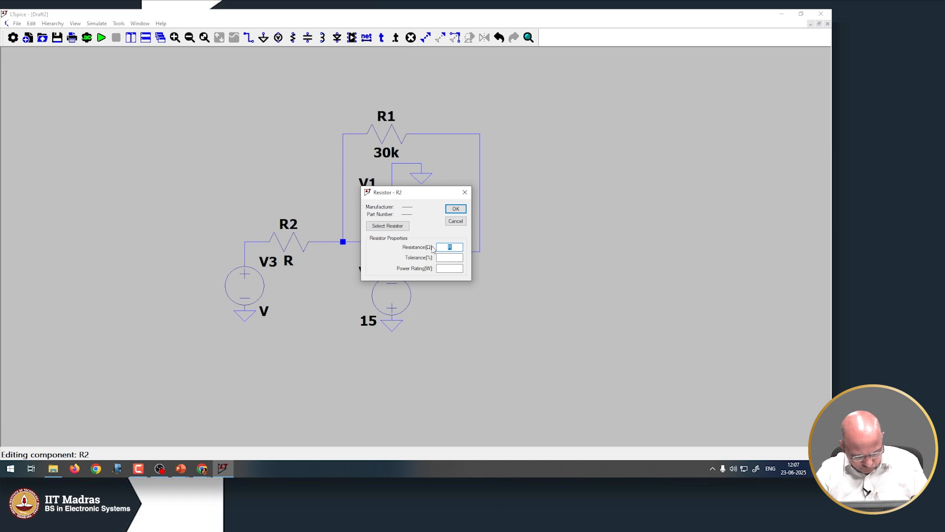
type("5k")
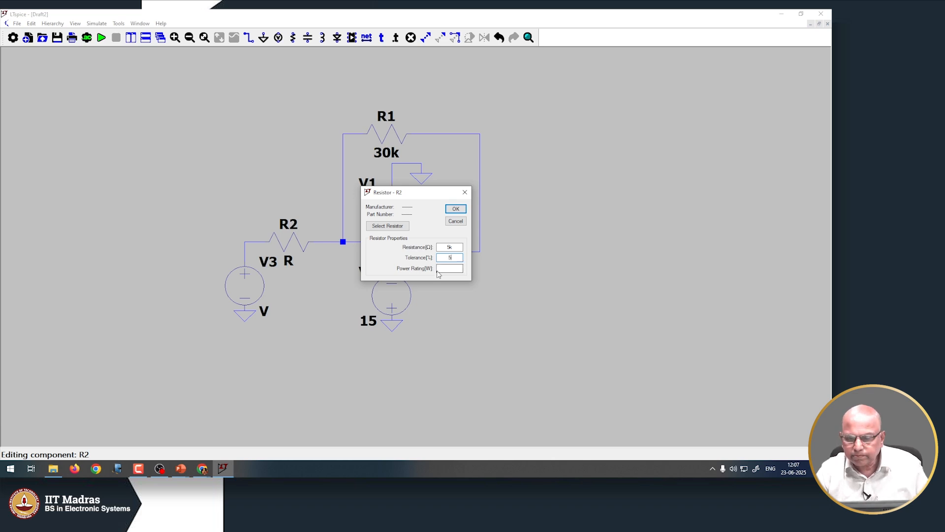
left_click(453, 208)
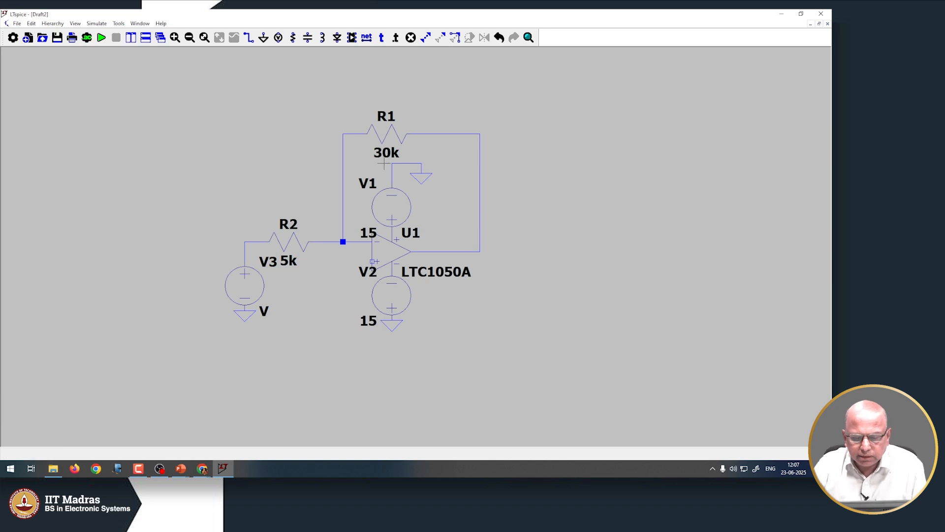
Configure V3 as SINE(0 1 1k): 0 V offset, 1 V amplitude, 1 kHz frequency
right_click(251, 288)
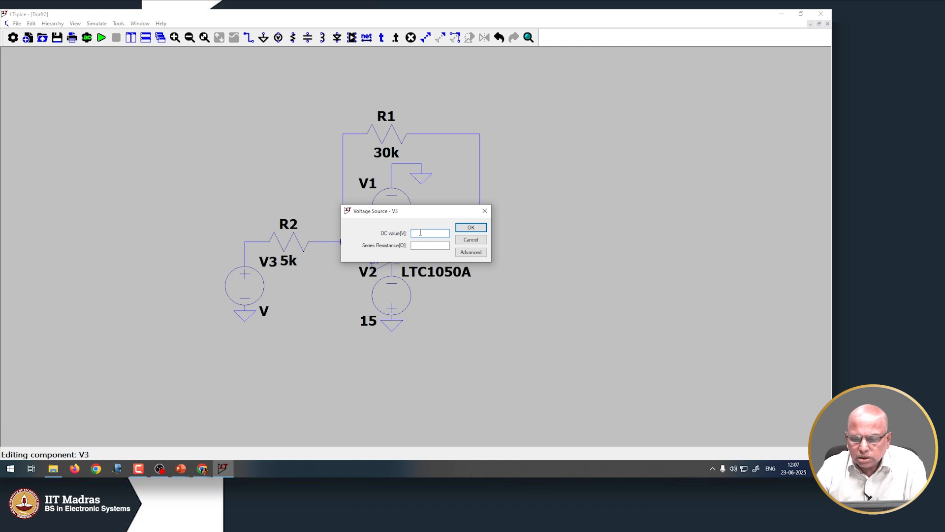
left_click(467, 255)
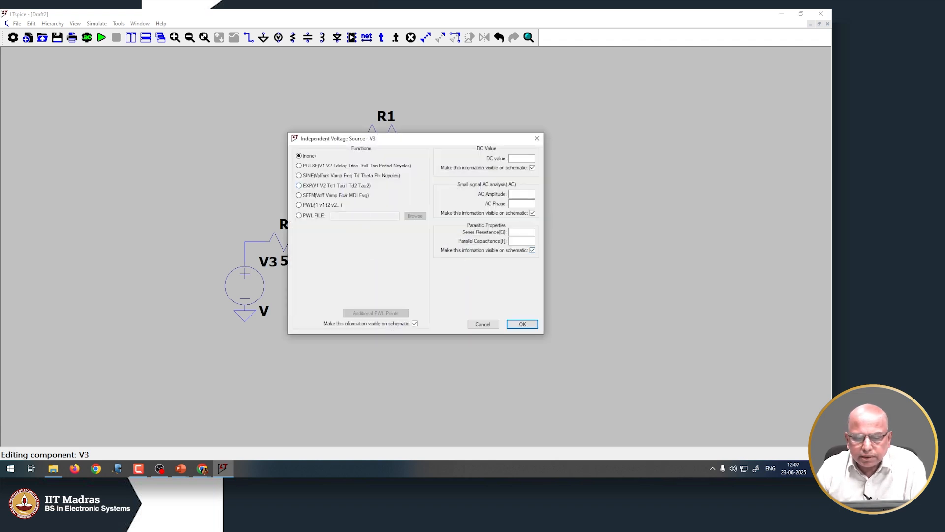
left_click(300, 176)
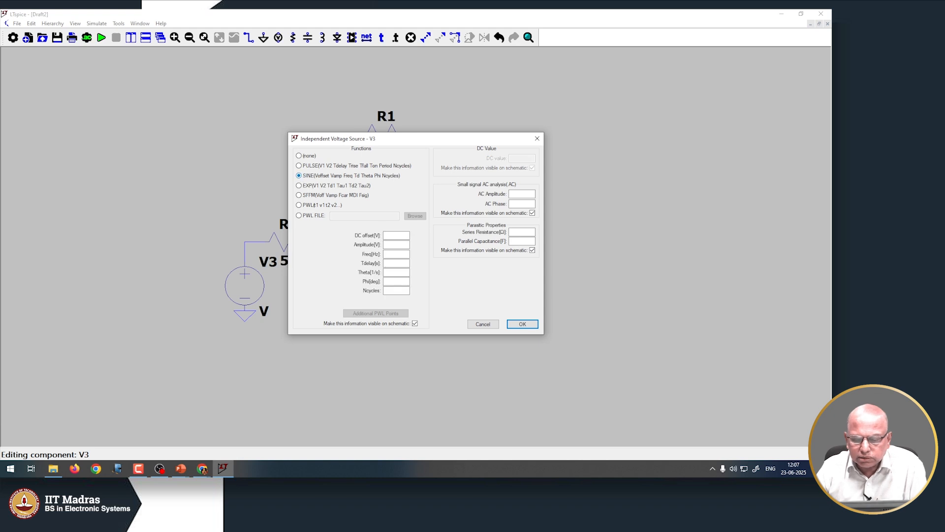
left_click(397, 234)
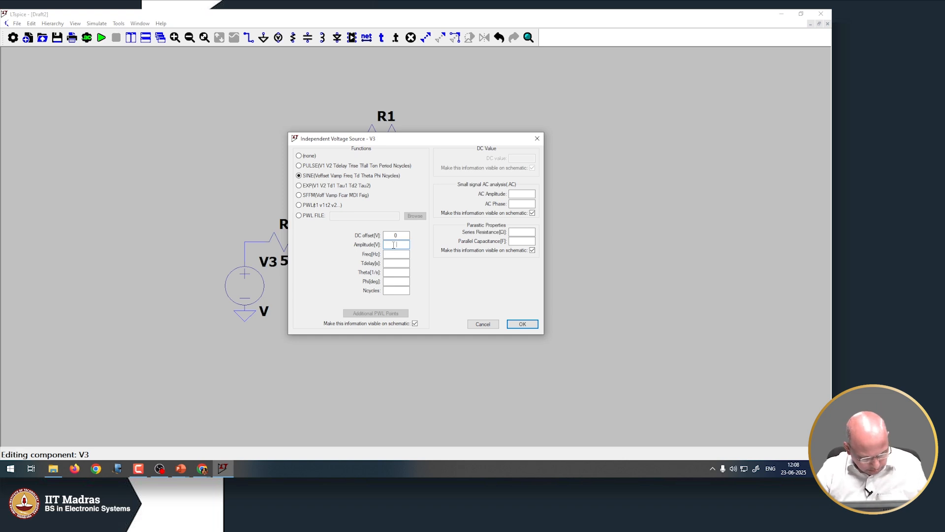
type("1")
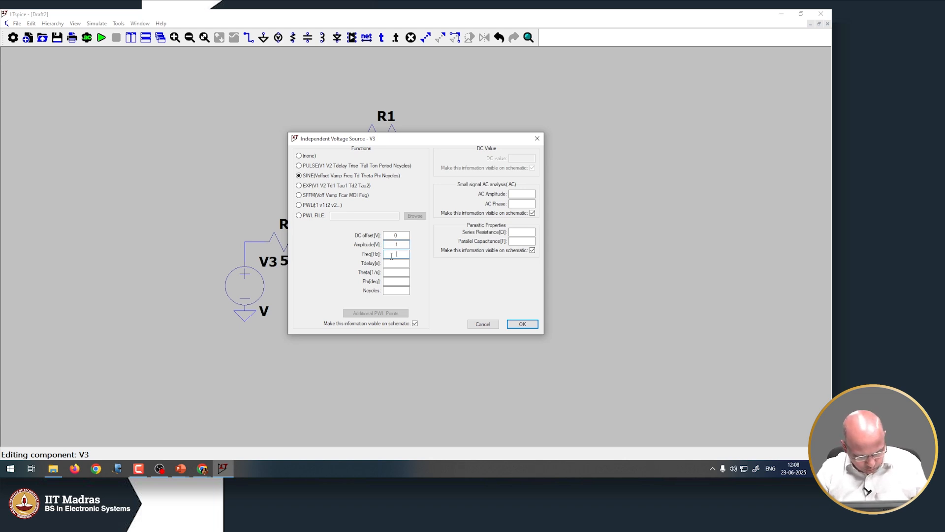
type("1k")
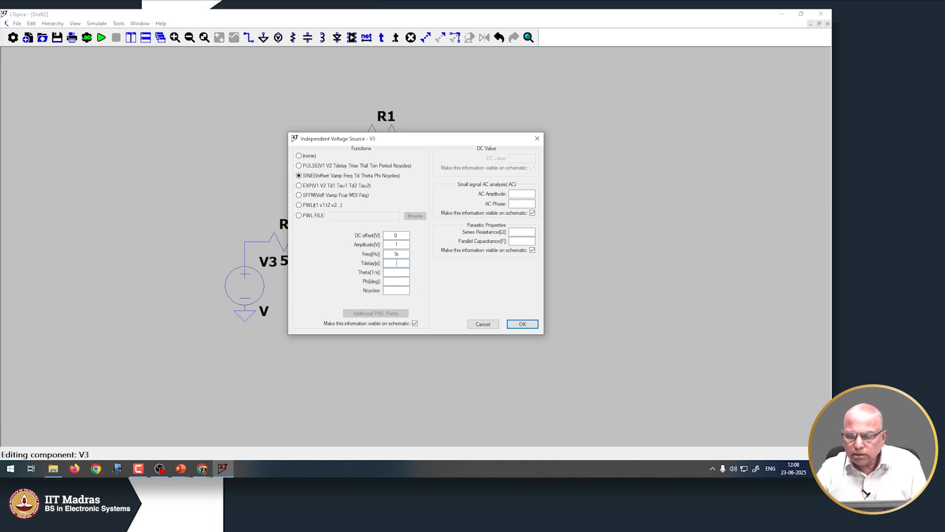
left_click(523, 323)
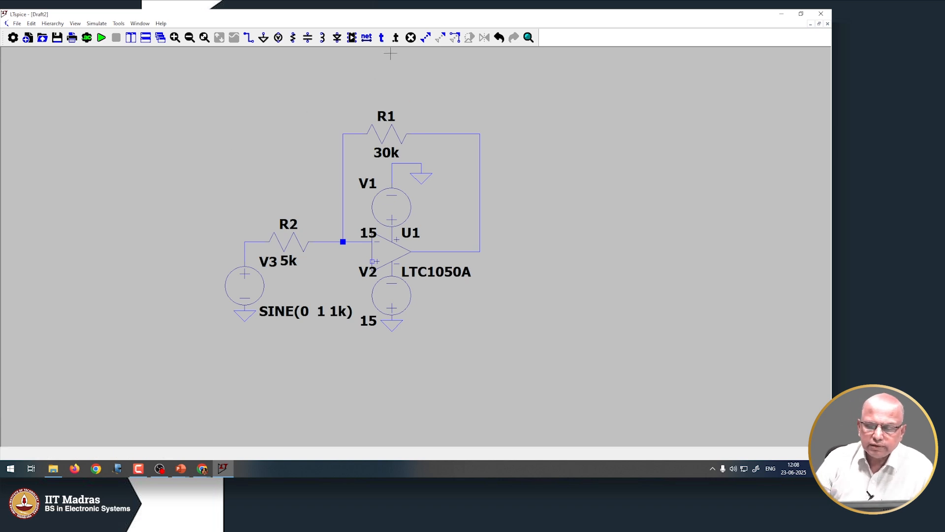
Label the op-amp output wire with the net name 'out'
left_click(372, 39)
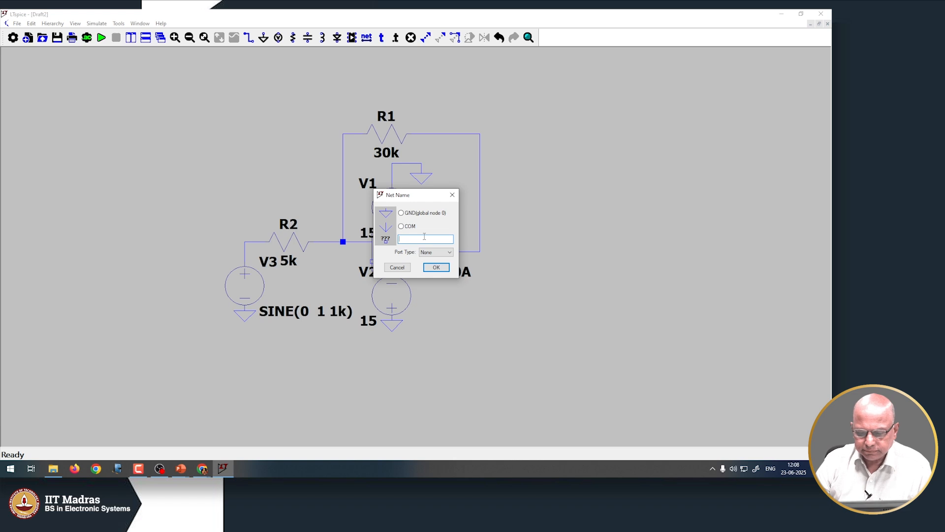
left_click(397, 268)
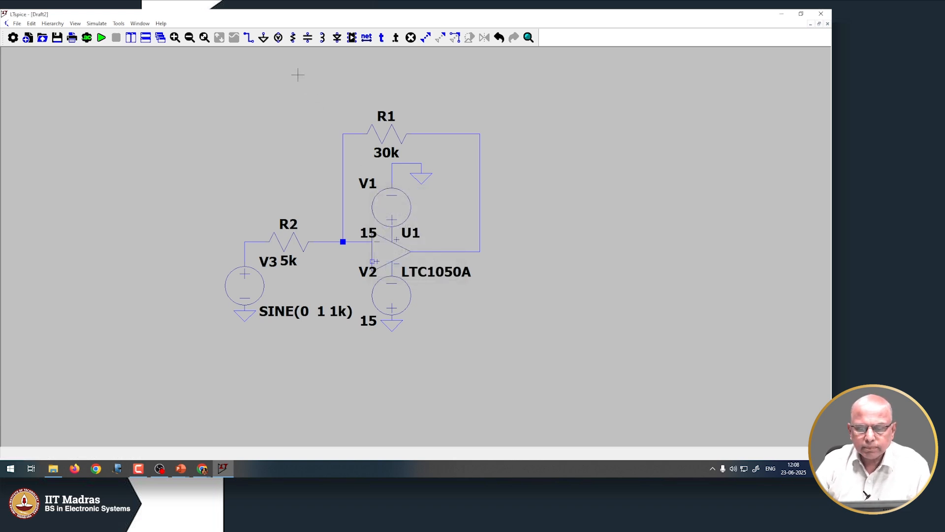
left_click(366, 37)
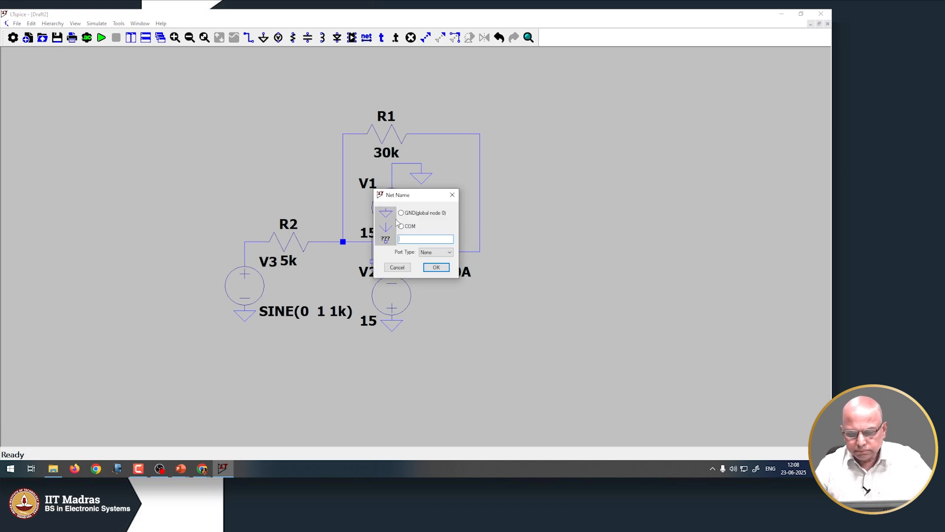
type("o")
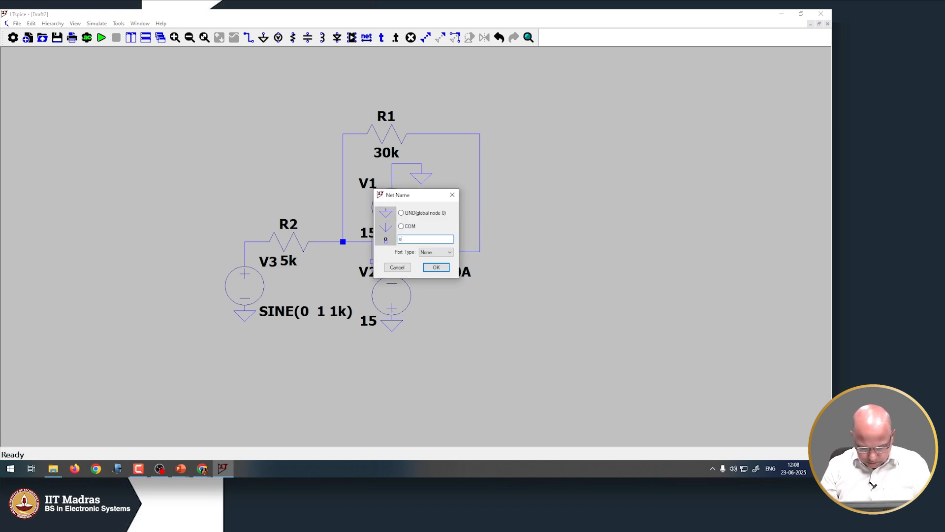
type("ut")
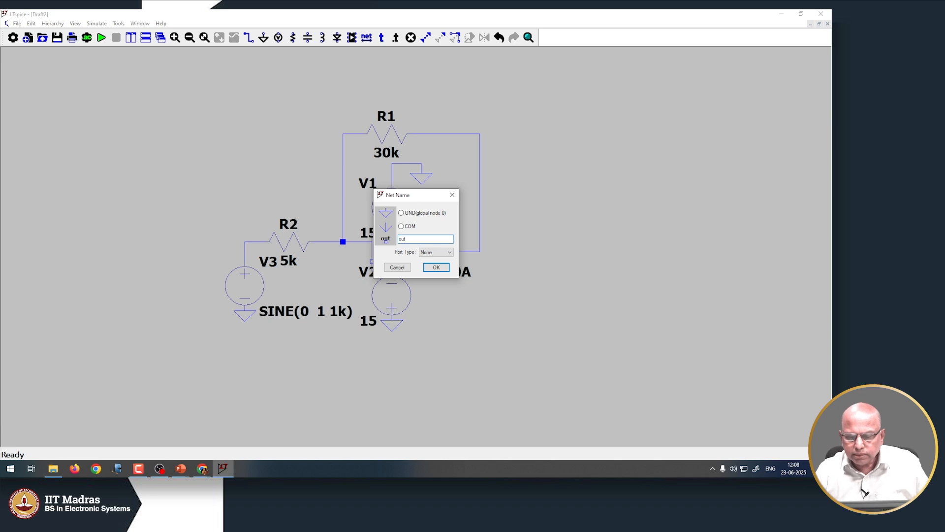
left_click(437, 268)
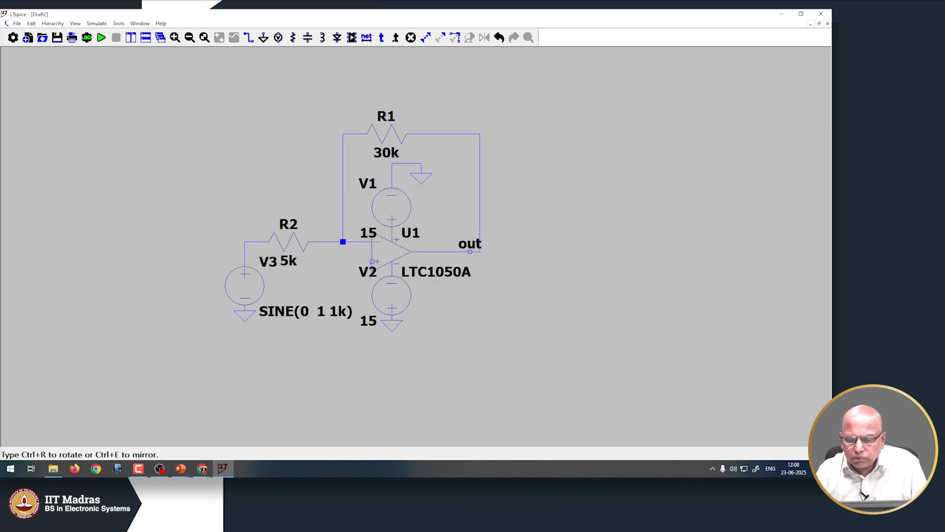
left_click(470, 252)
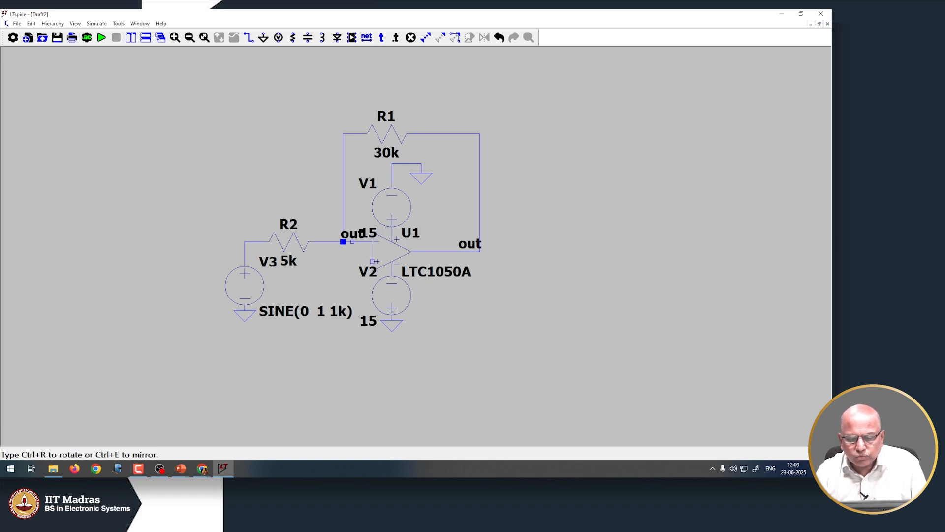
key("Escape")
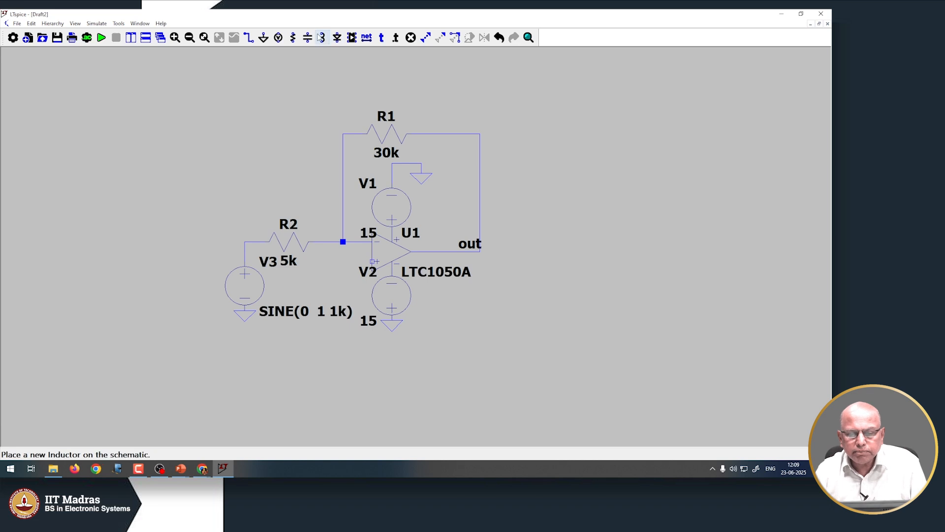
Label V3's top wire, left of R2, with the net name 'in'
left_click(365, 38)
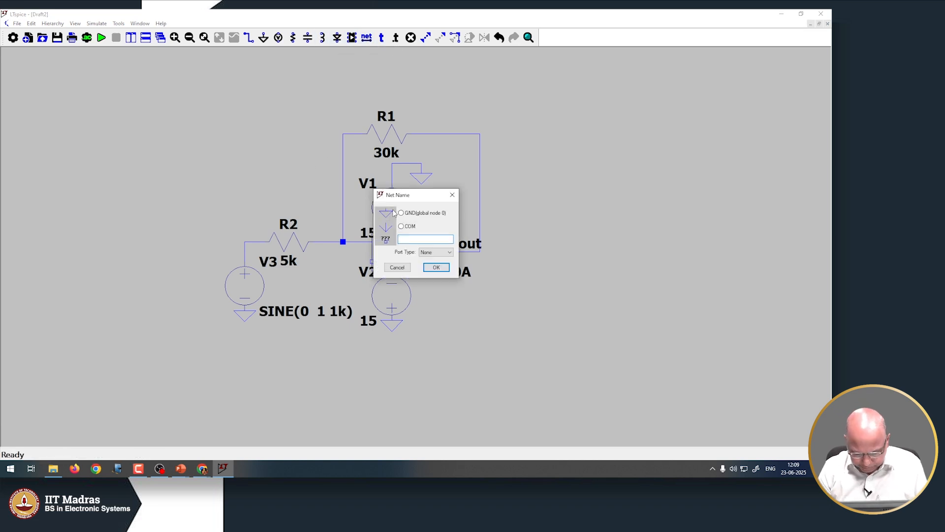
type("in")
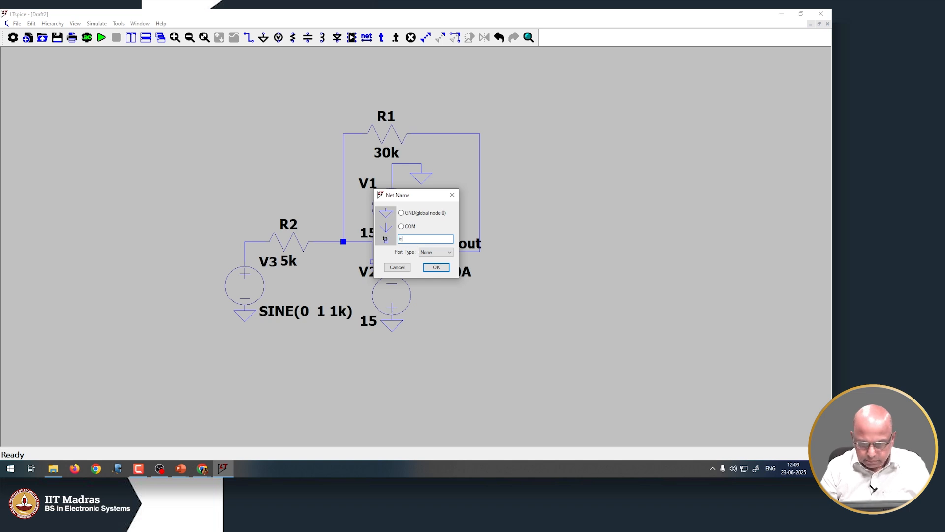
left_click(436, 267)
left_click(244, 242)
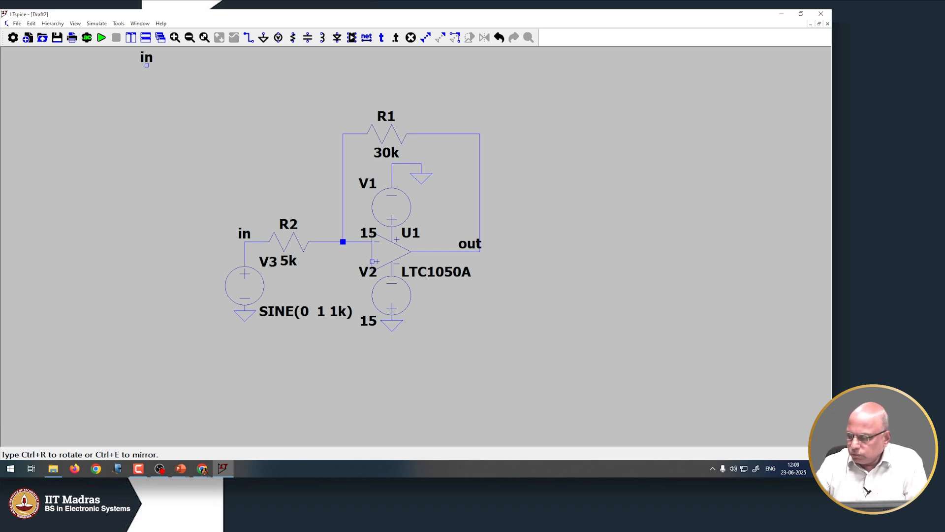
Delete the stray extra 'in' label at top-left, then open Simulate > Configure Analysis
left_click(140, 24)
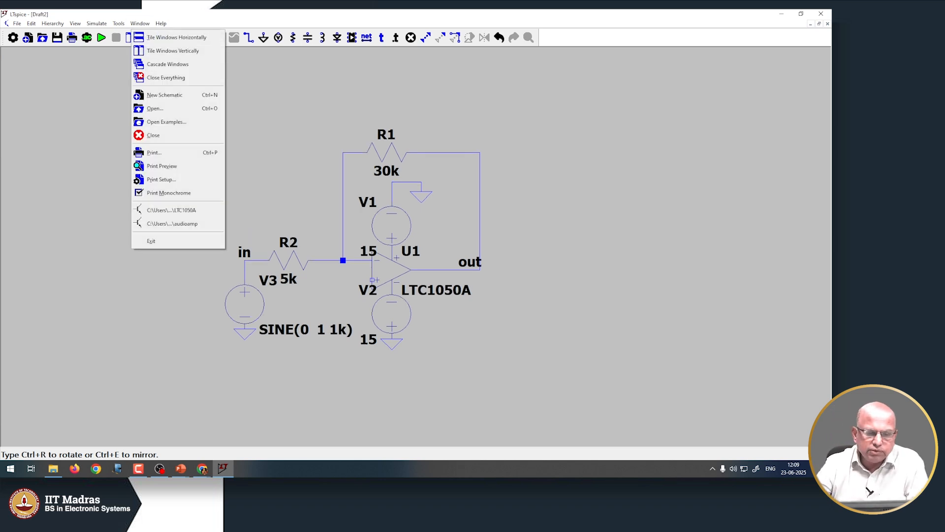
left_click(81, 68)
key("Escape")
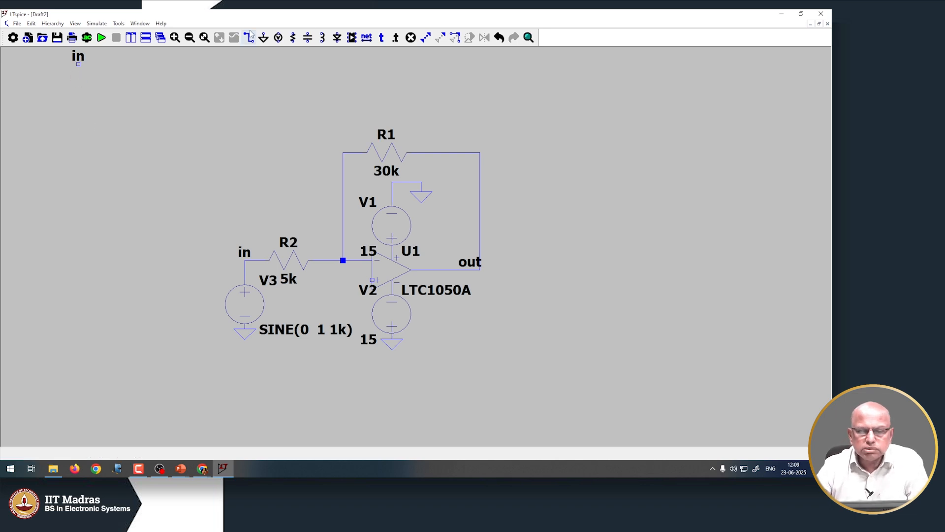
left_click(411, 37)
left_click(79, 59)
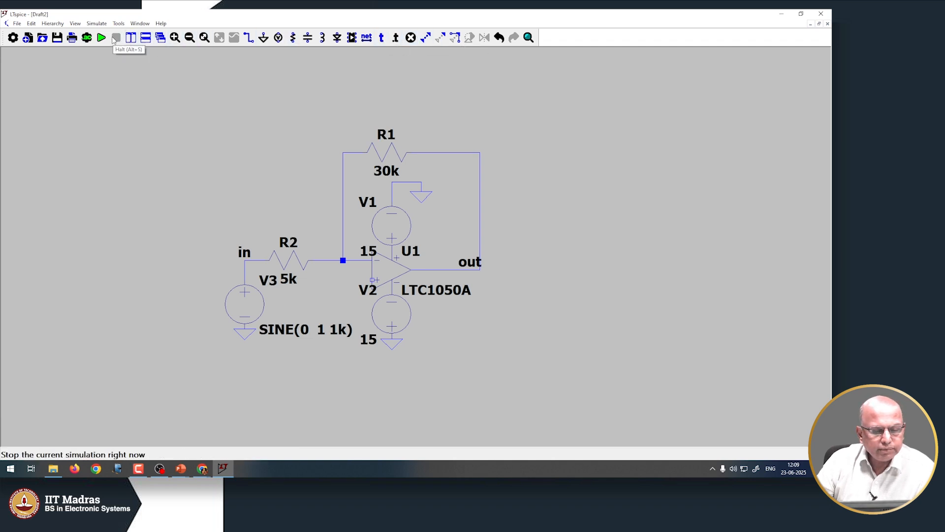
left_click(95, 24)
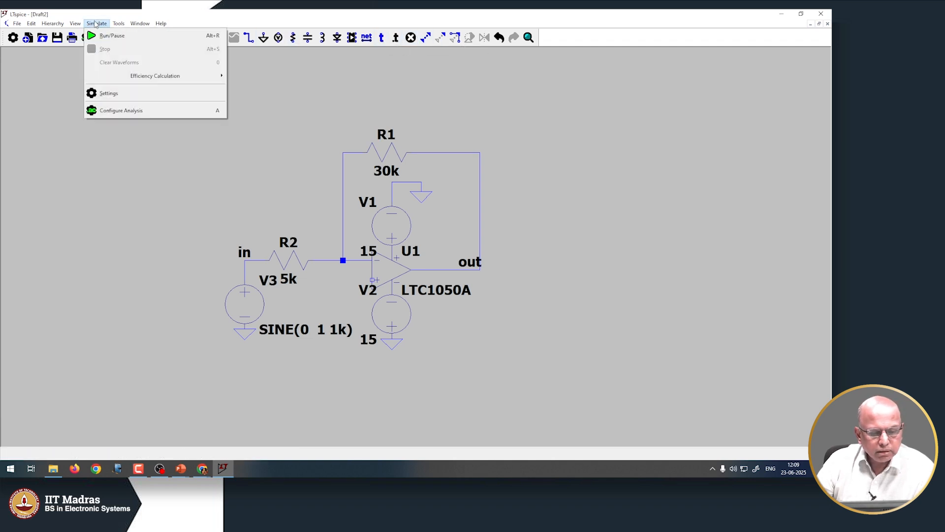
left_click(130, 110)
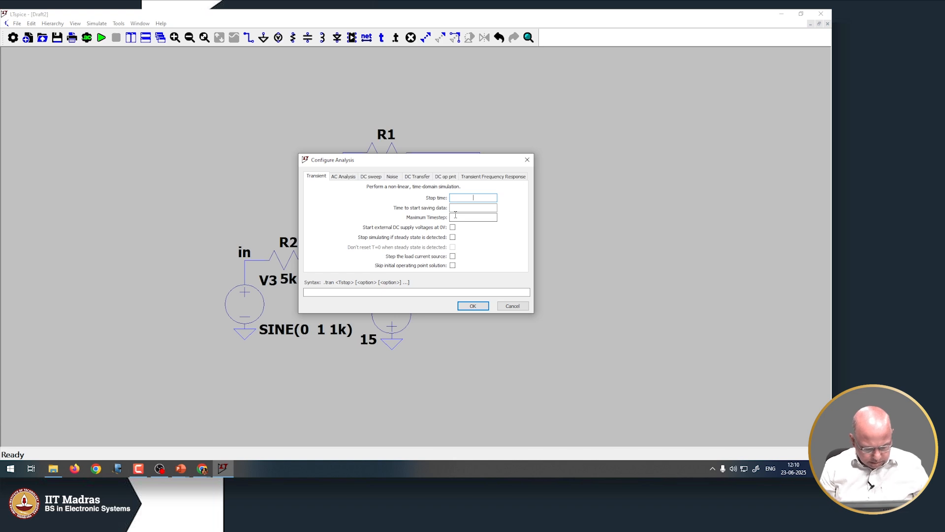
Set a transient run with 5ms stop time and 100us maximum timestep, placing the .tran directive
type("5ms")
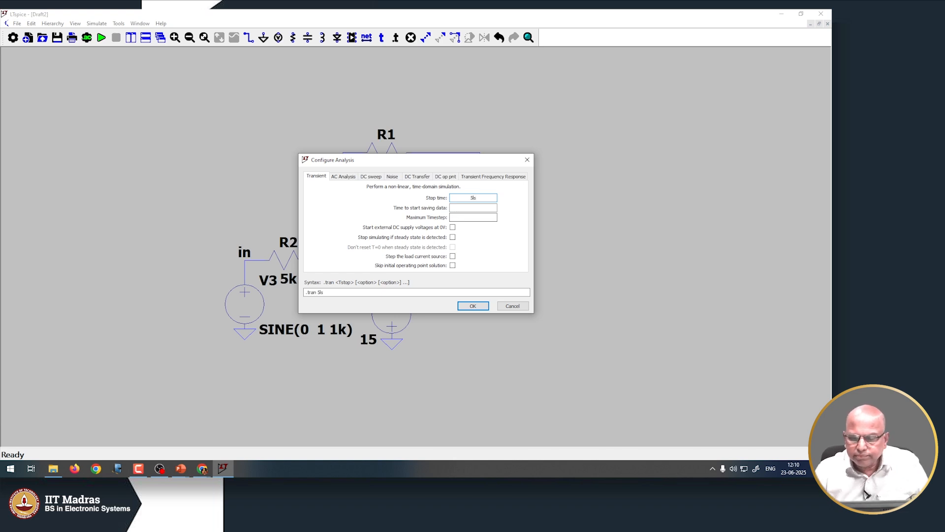
key("BackSpace")
key("BackSpace")
type("m")
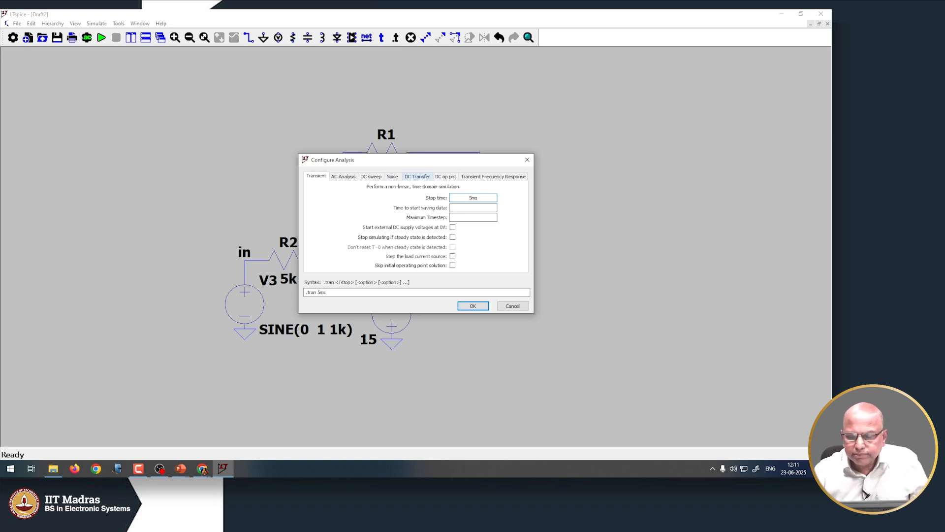
left_click(463, 207)
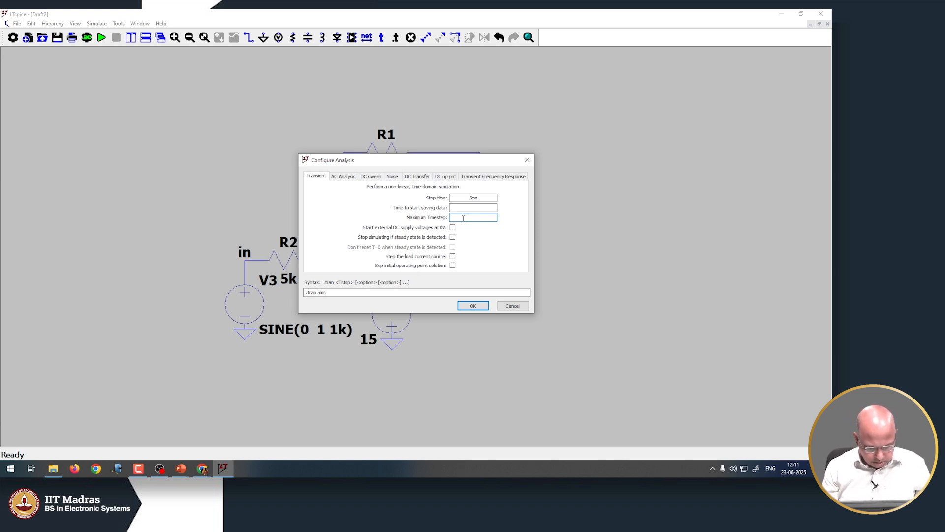
type("100us")
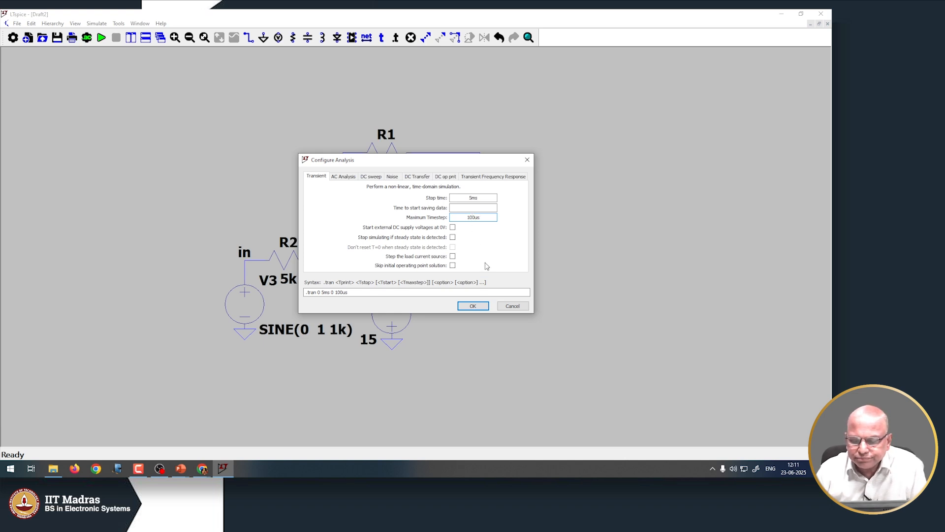
left_click(473, 305)
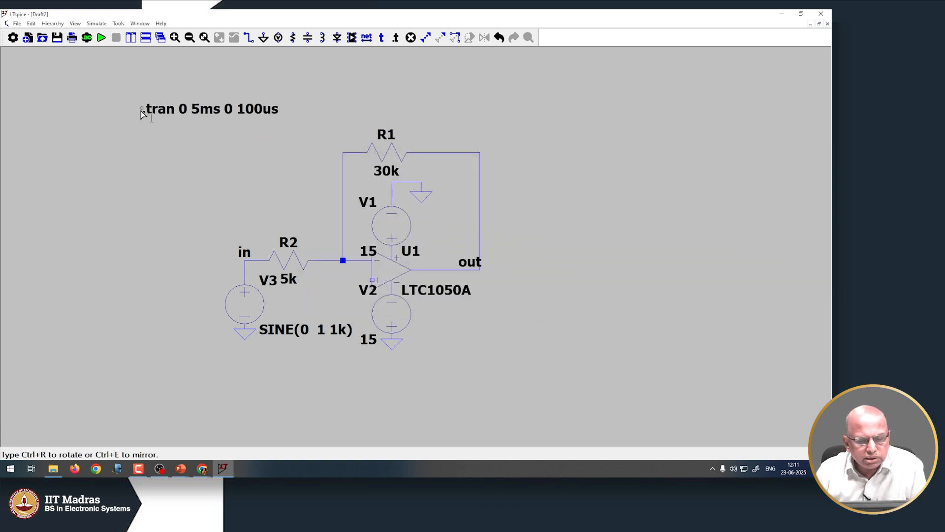
Place the .tran directive above the circuit and run the 0–5 ms transient simulation
left_click(142, 109)
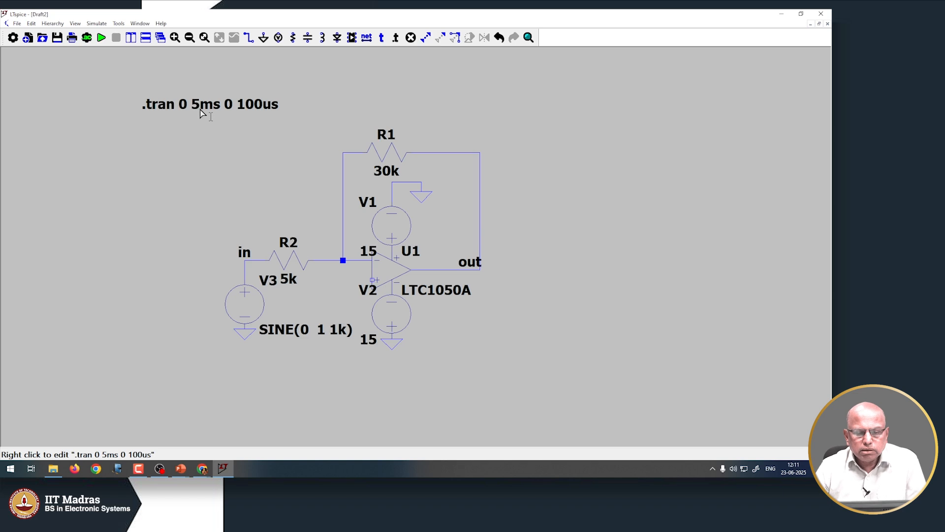
left_click(102, 39)
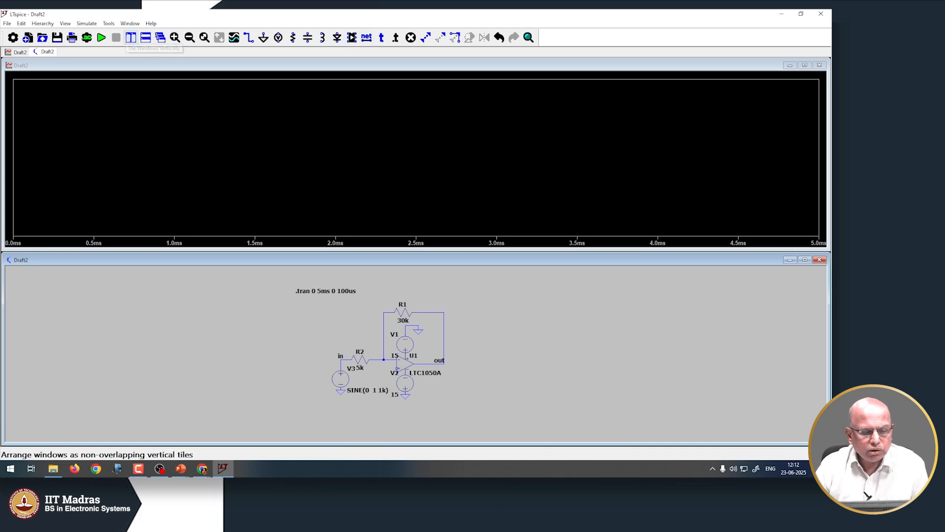
Tile the windows vertically so the schematic sits left of the empty waveform plot
left_click(130, 38)
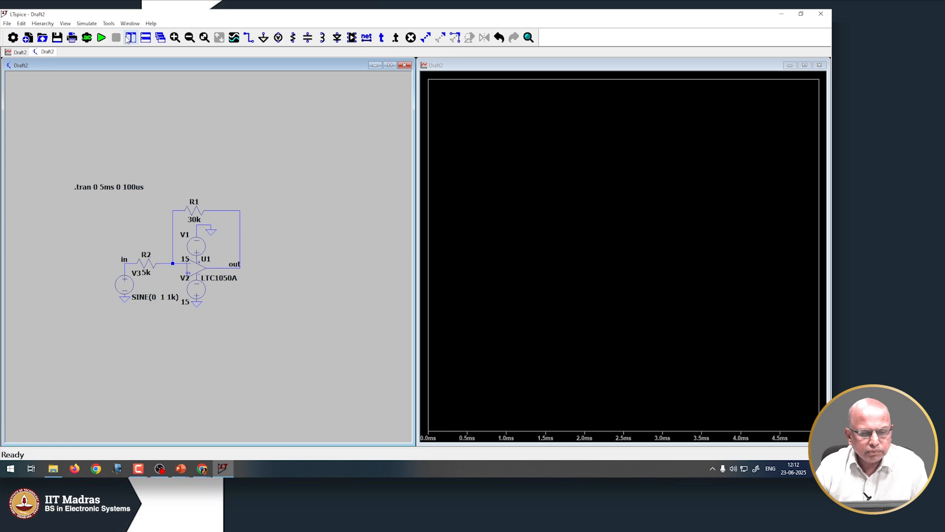
left_click(142, 39)
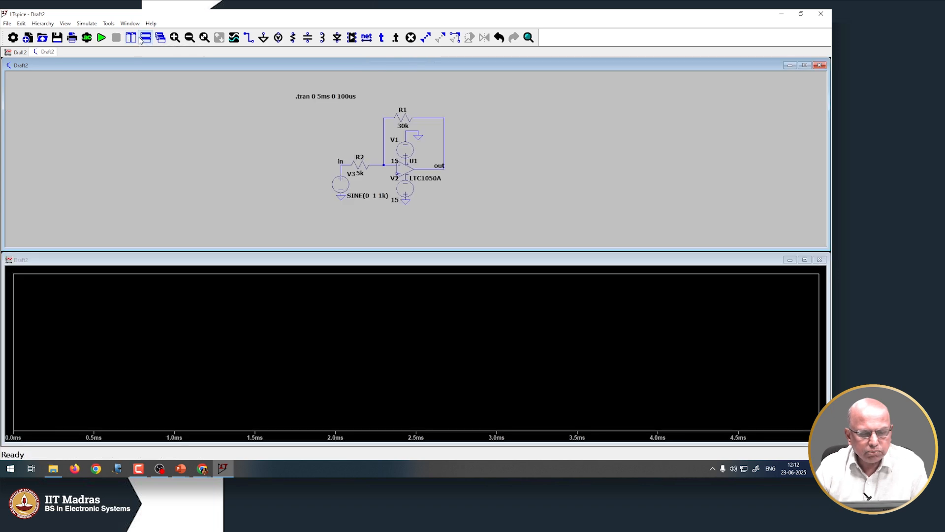
left_click(132, 40)
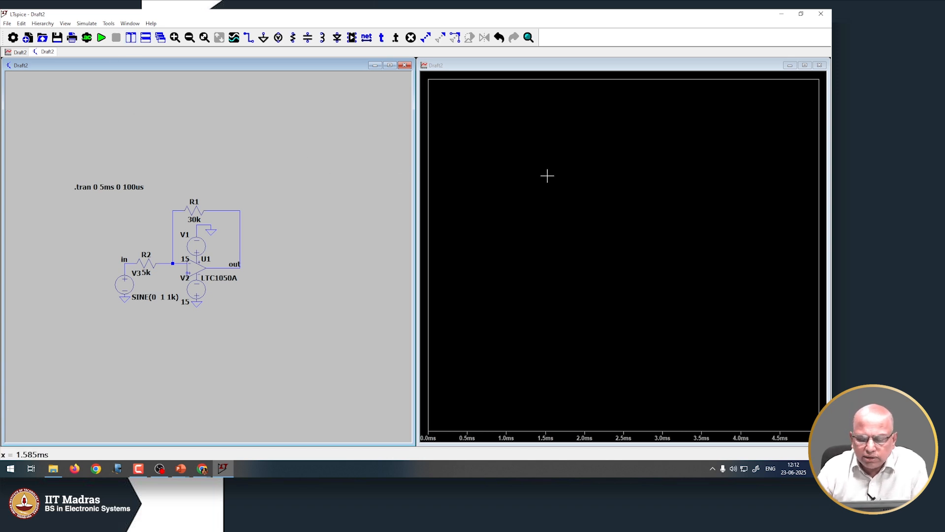
Probe the 'in' and 'out' nets to plot V(in) and the inverted V(out) together
left_click(131, 260)
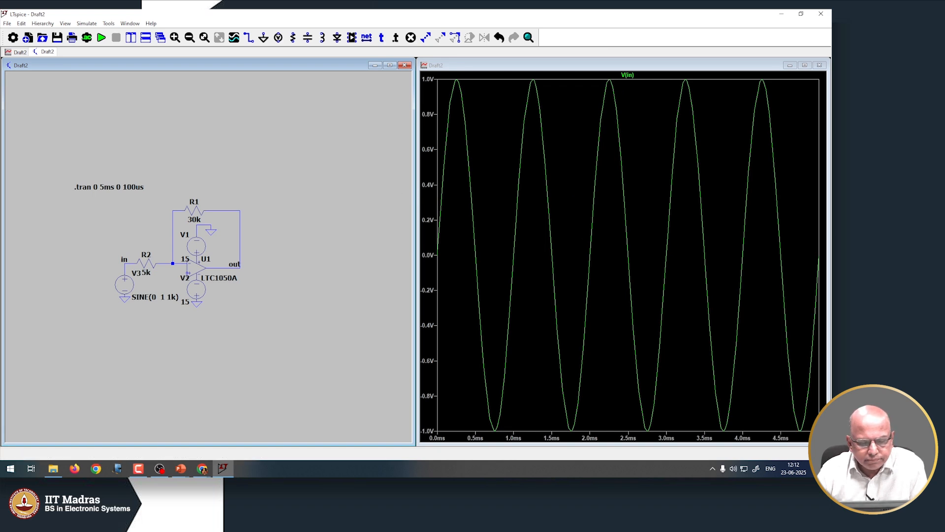
left_click(227, 264)
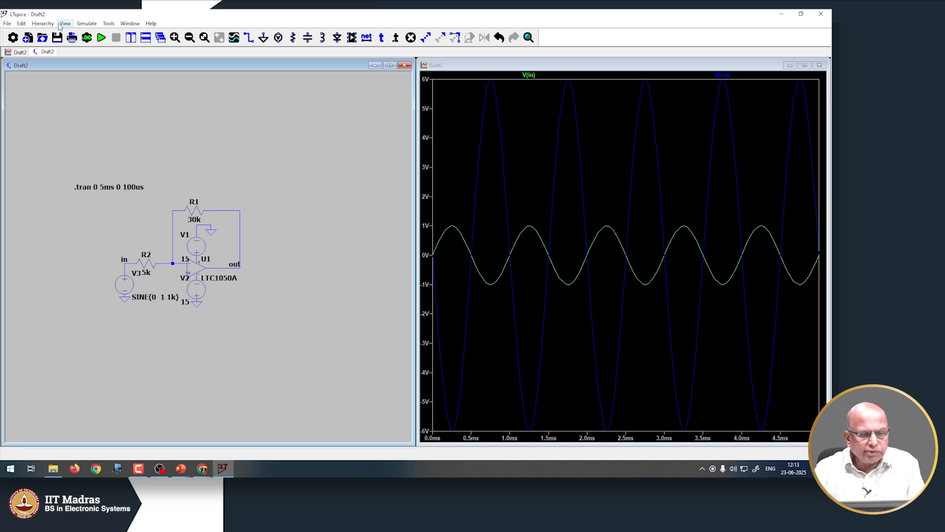
Change the transient maximum timestep from 100us to 10us, giving .tran 0 5ms 0 10us
left_click(86, 24)
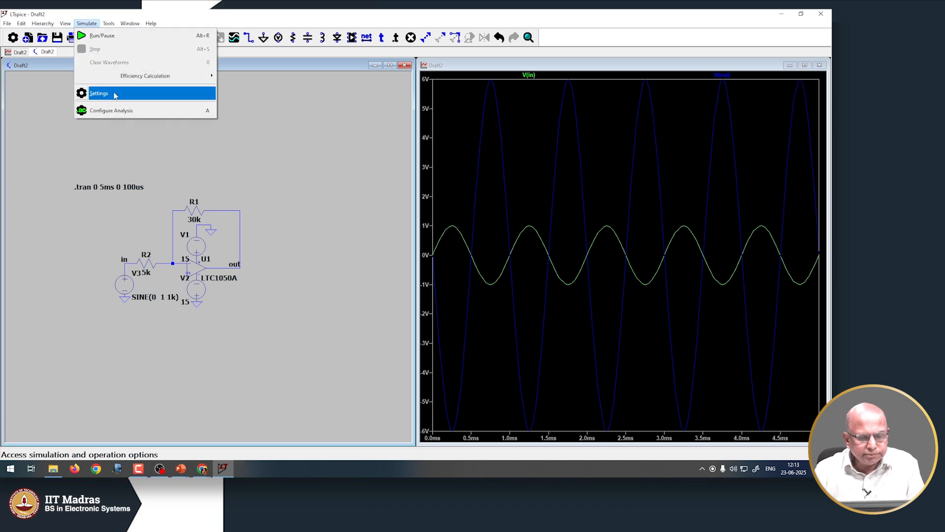
left_click(120, 106)
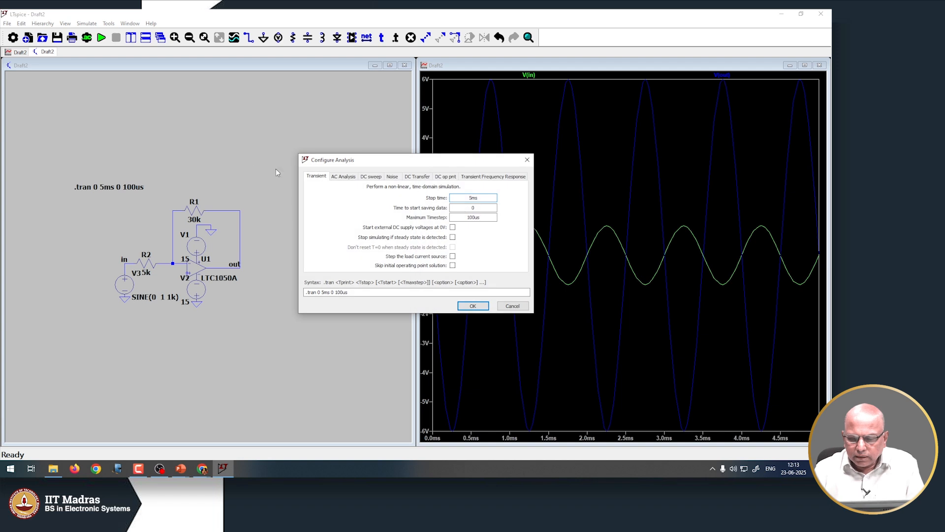
left_click(474, 219)
key("BackSpace")
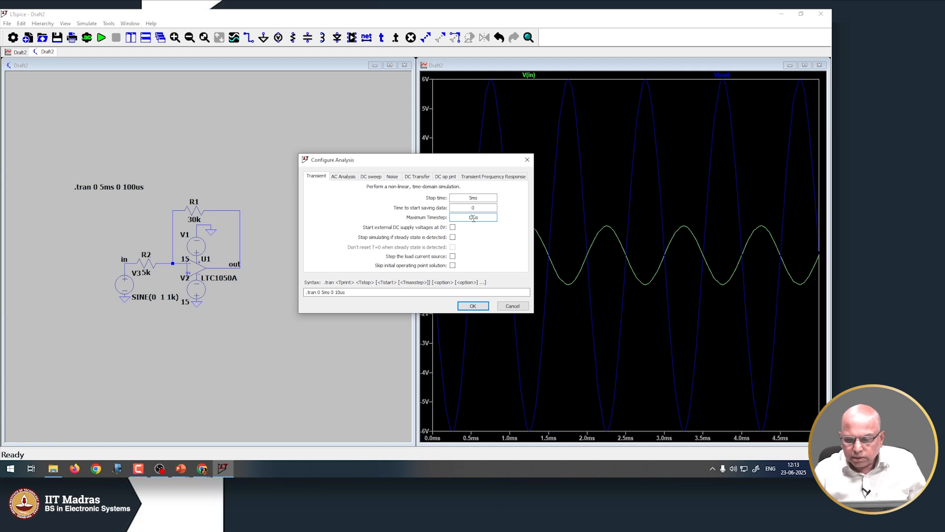
left_click(470, 307)
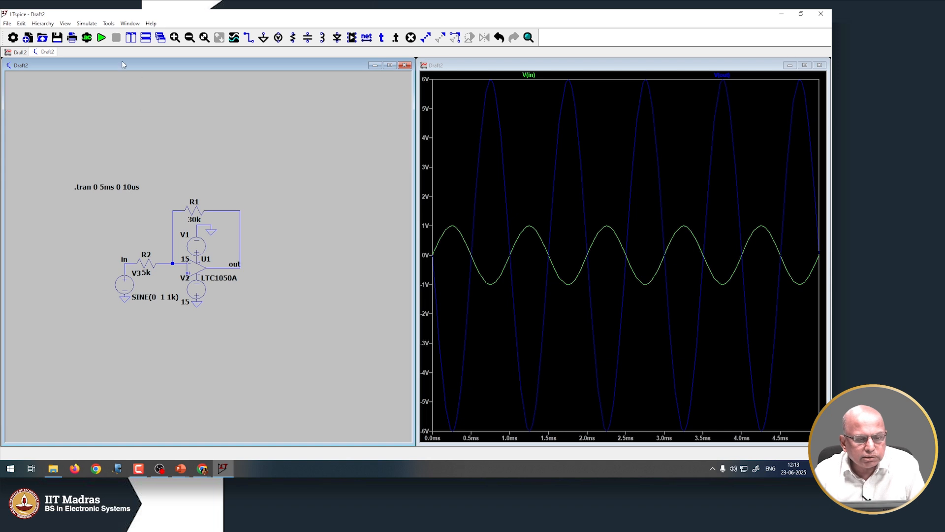
Rerun the simulation and add a cursor on V(in), reading 2.5 ms and about -18.86 µV
left_click(102, 38)
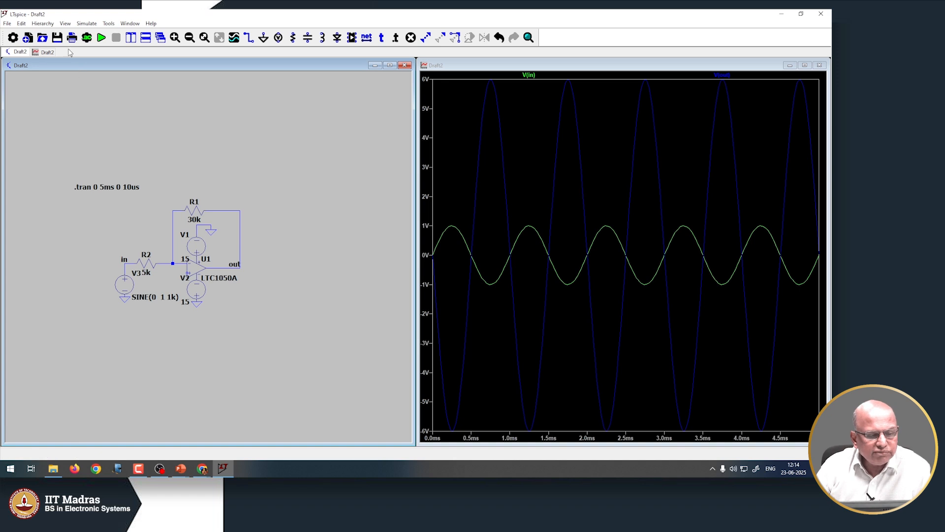
left_click(67, 25)
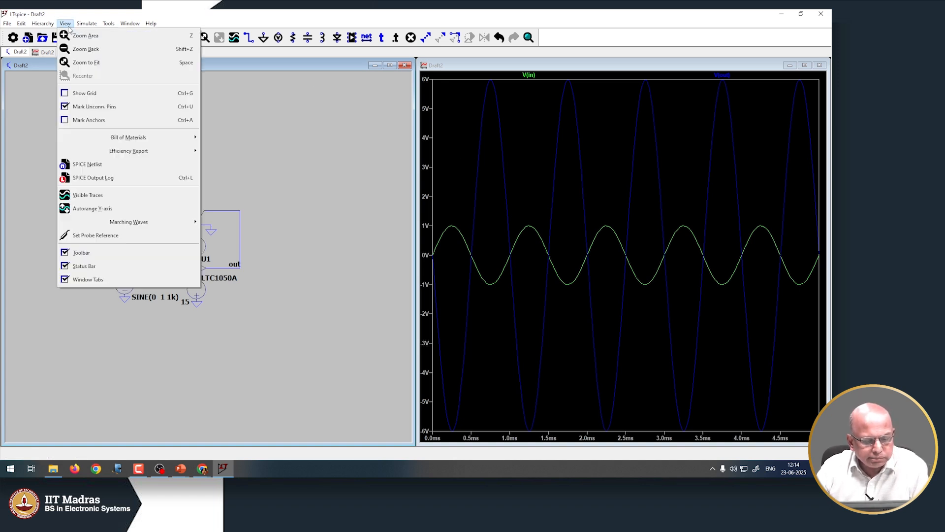
left_click(507, 246)
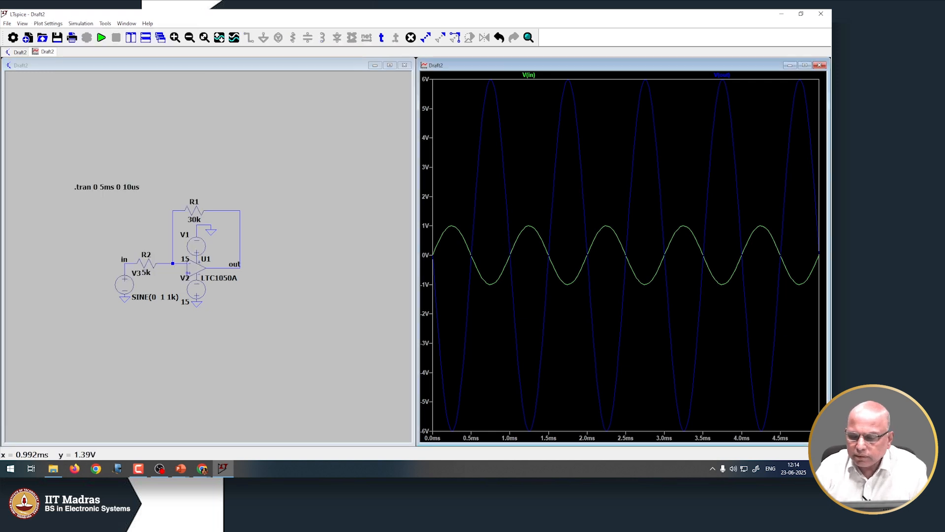
left_click(529, 76)
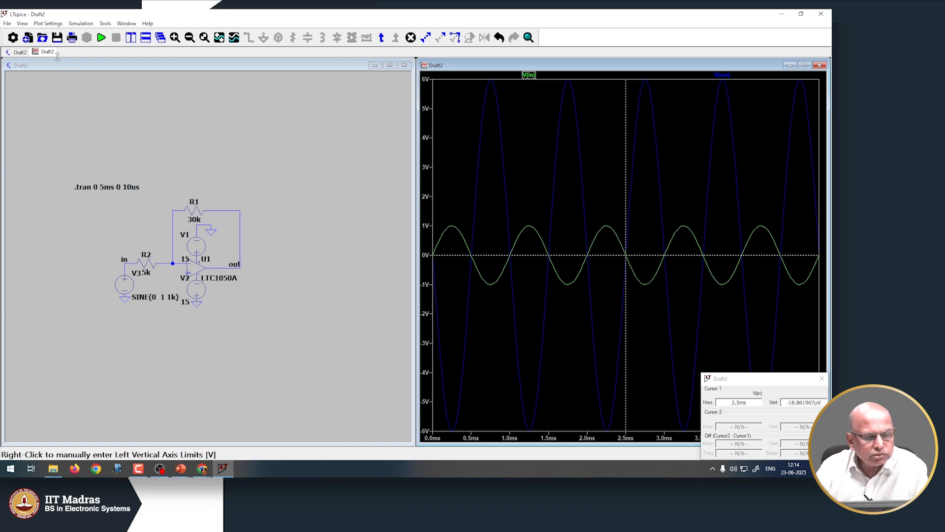
left_click(22, 23)
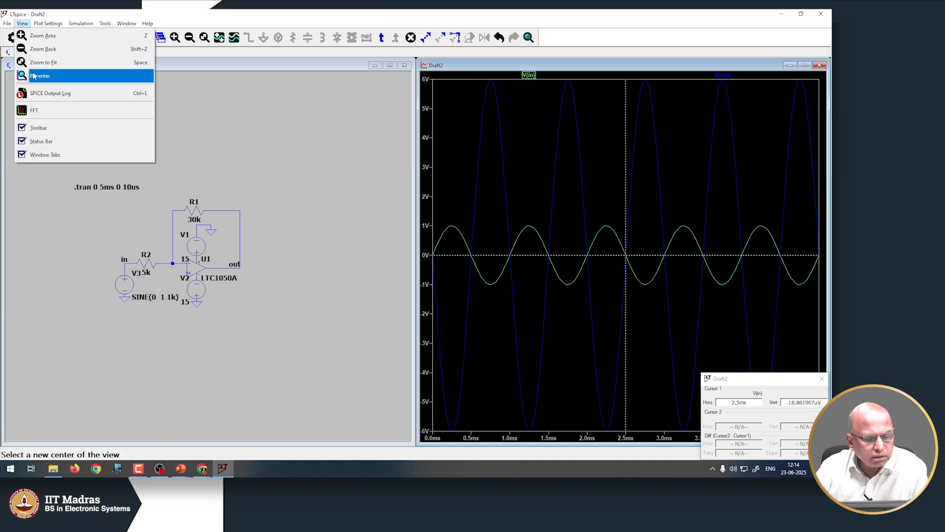
Compute an FFT of V(in) and V(out) with the sample count lowered to 8192
left_click(43, 112)
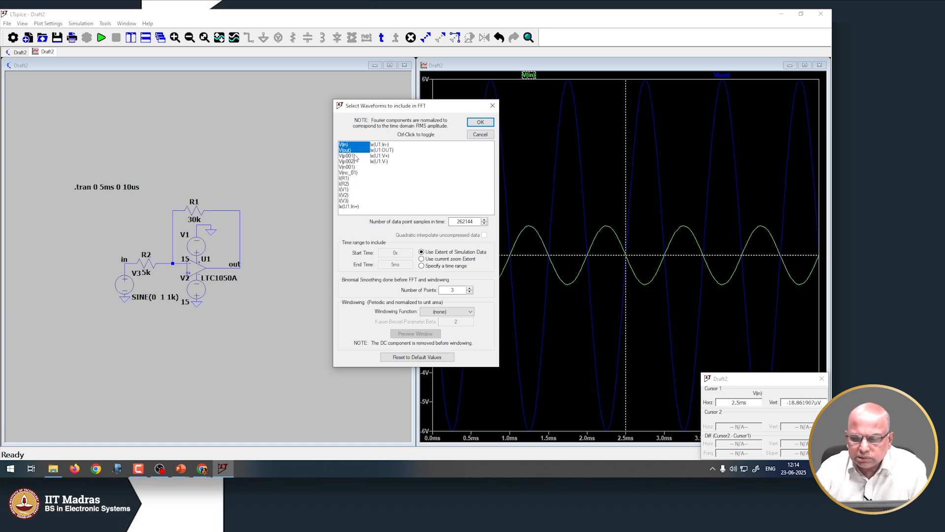
left_click(485, 225)
left_click(484, 225)
left_click(484, 225)
left_click(485, 225)
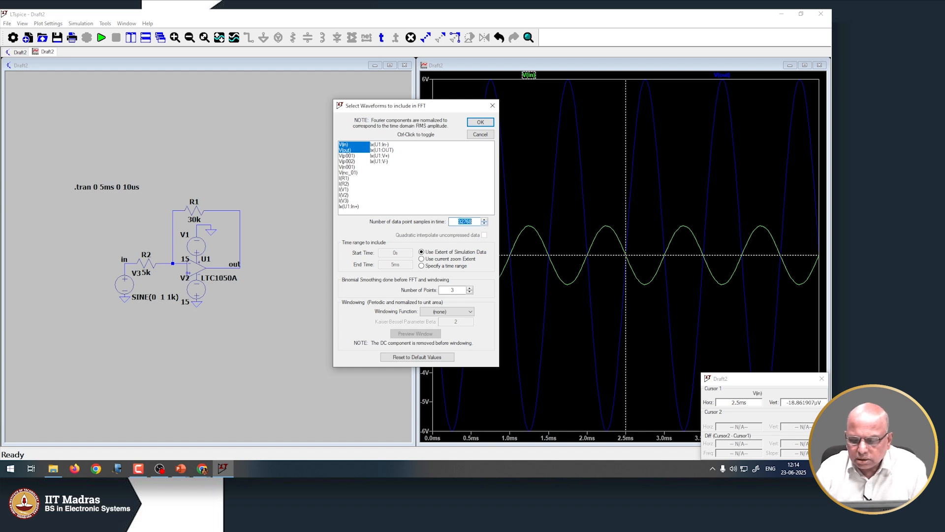
left_click(485, 225)
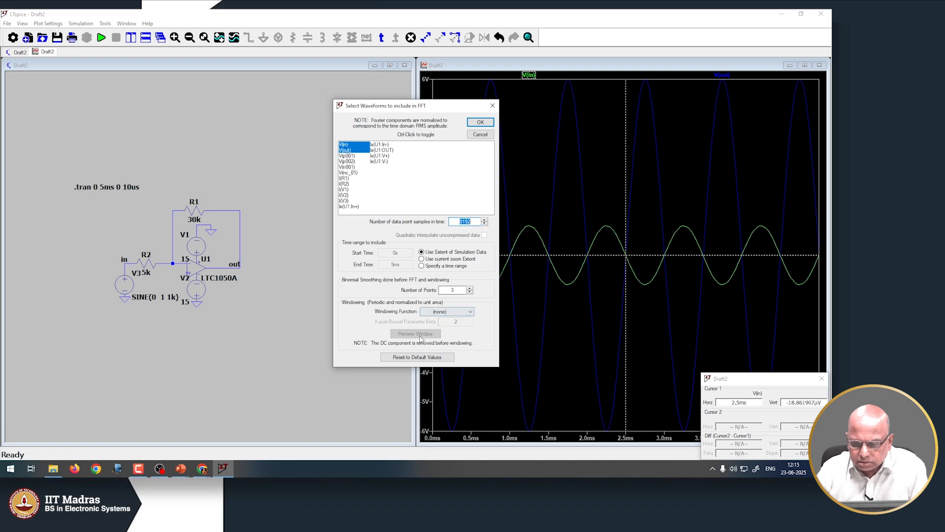
left_click(476, 123)
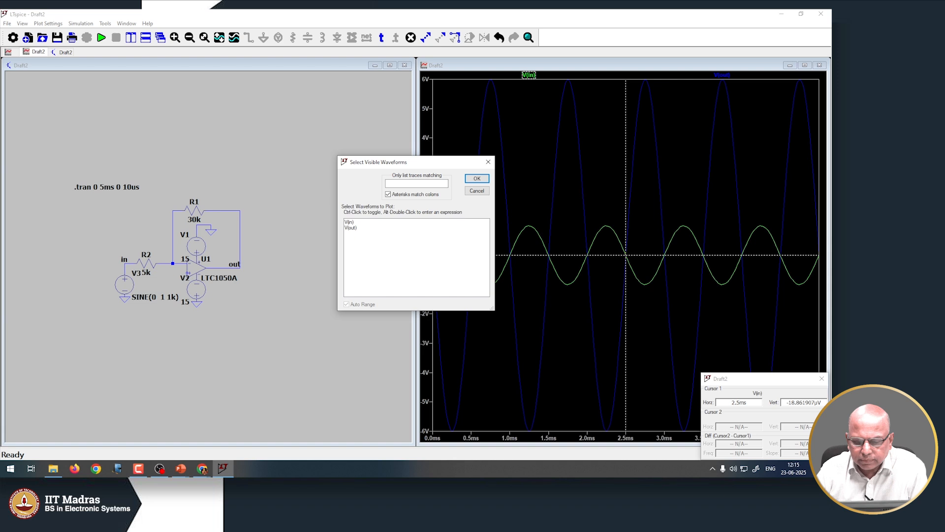
Show only the V(out) spectrum in the FFT plot
left_click(348, 222)
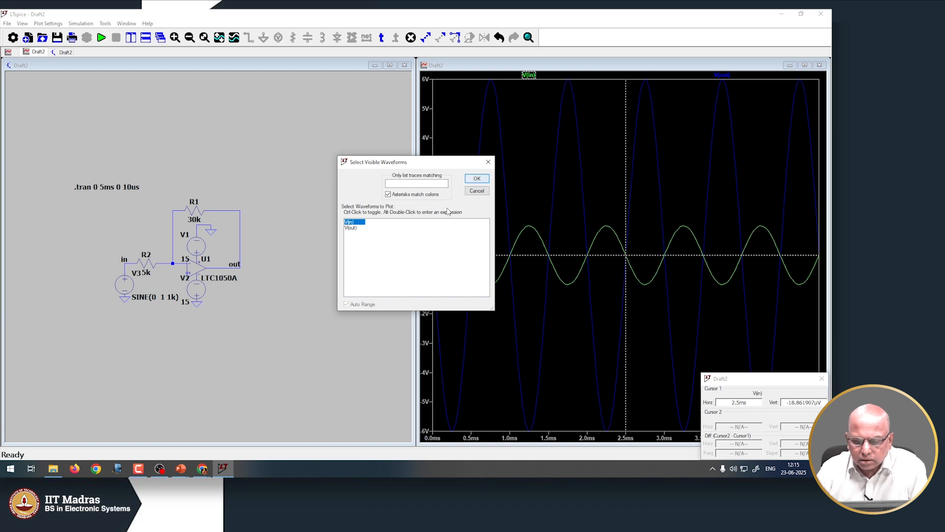
left_click(350, 227)
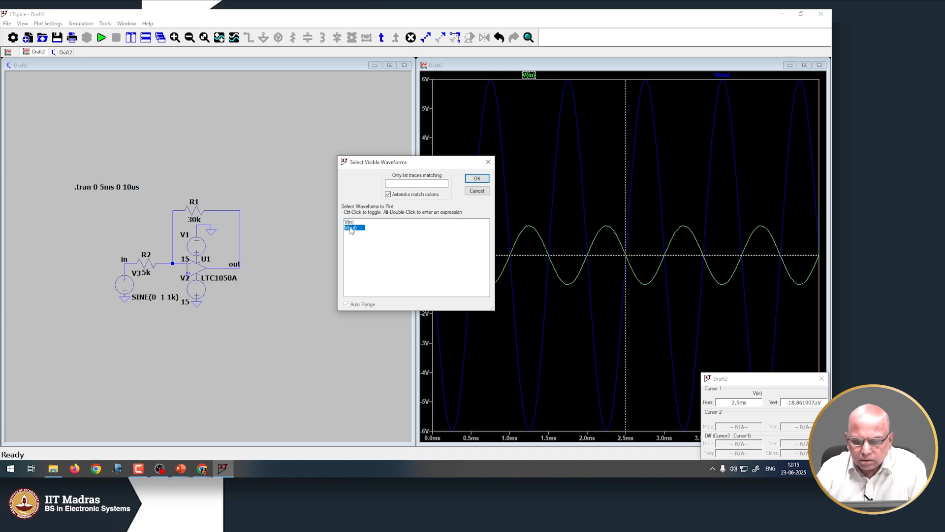
left_click(476, 178)
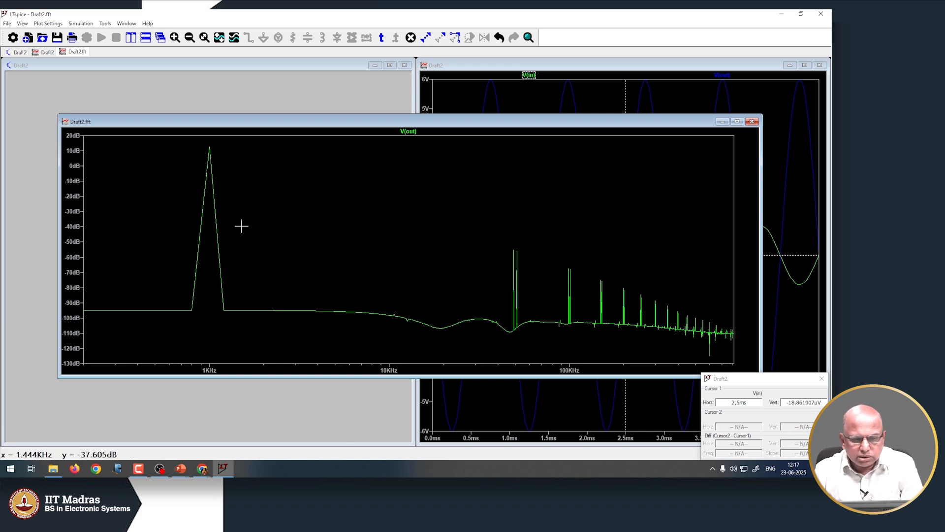
Close the Draft2.fft V(out) spectrum window after checking its 1 kHz peak
left_click(753, 125)
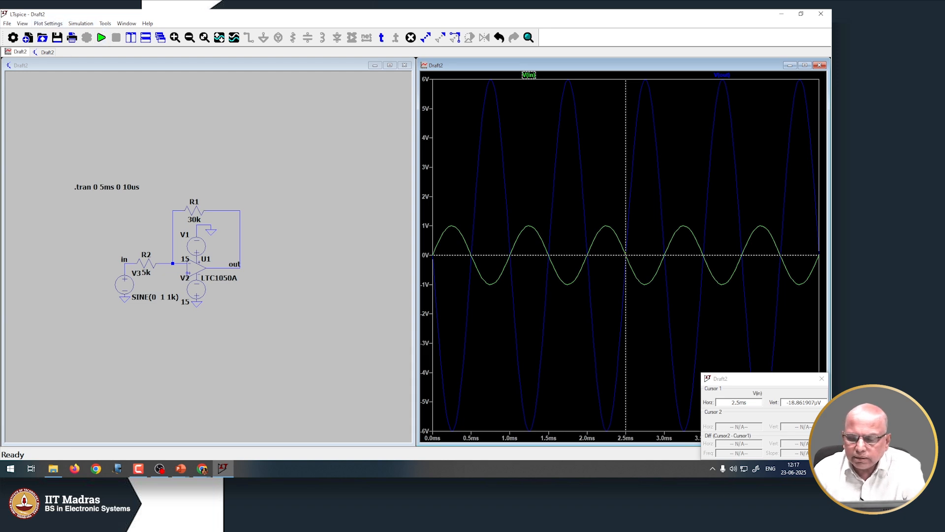
left_click(22, 23)
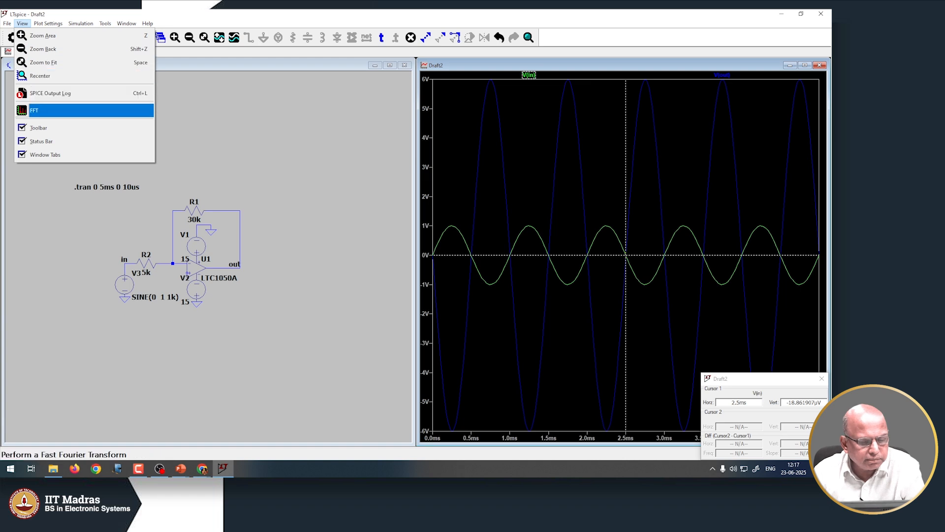
left_click(49, 111)
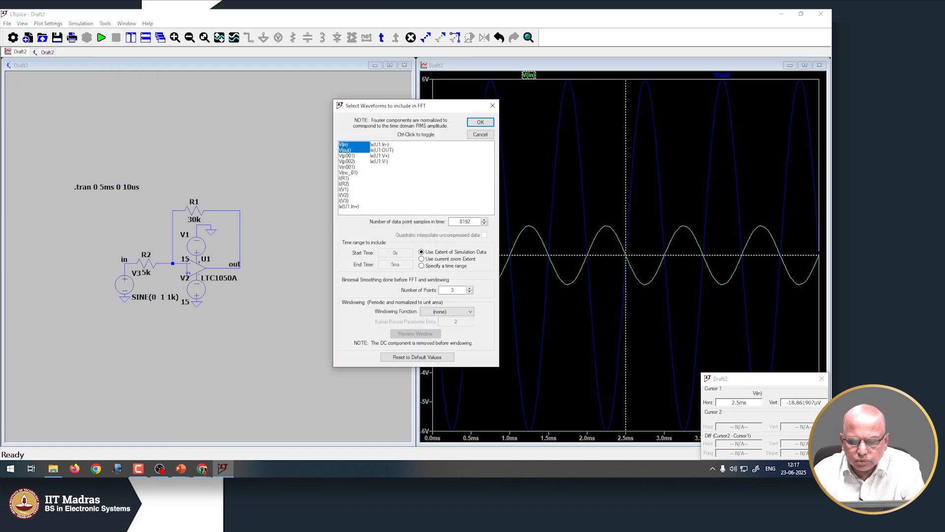
left_click(344, 145)
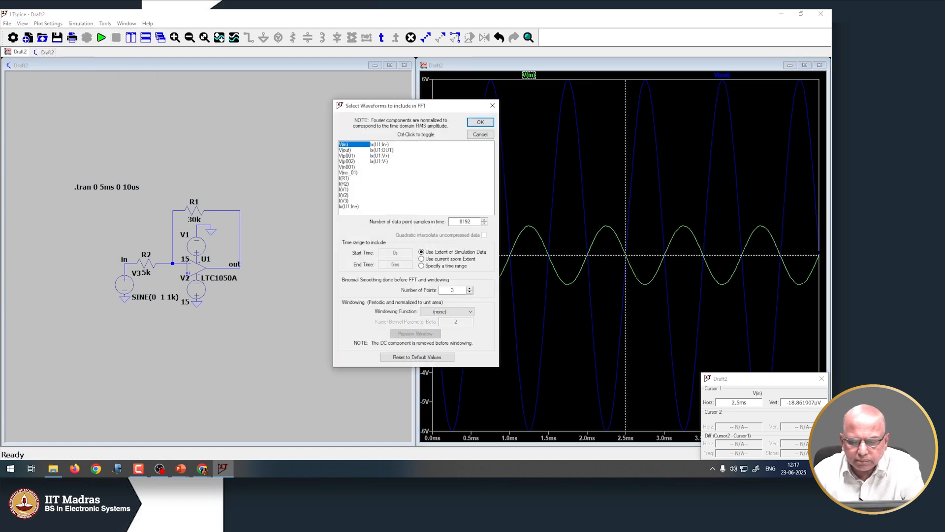
left_click(346, 150)
left_click(347, 144)
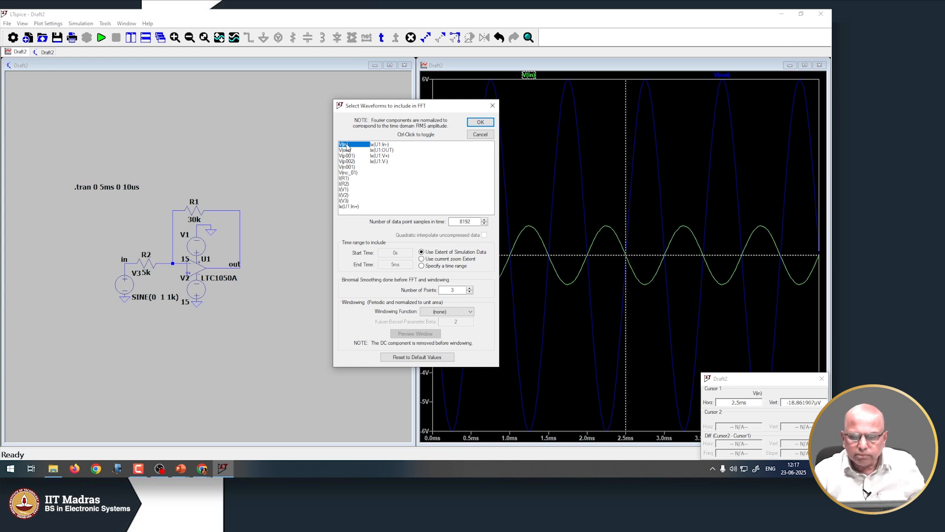
left_click(347, 150, "ctrl")
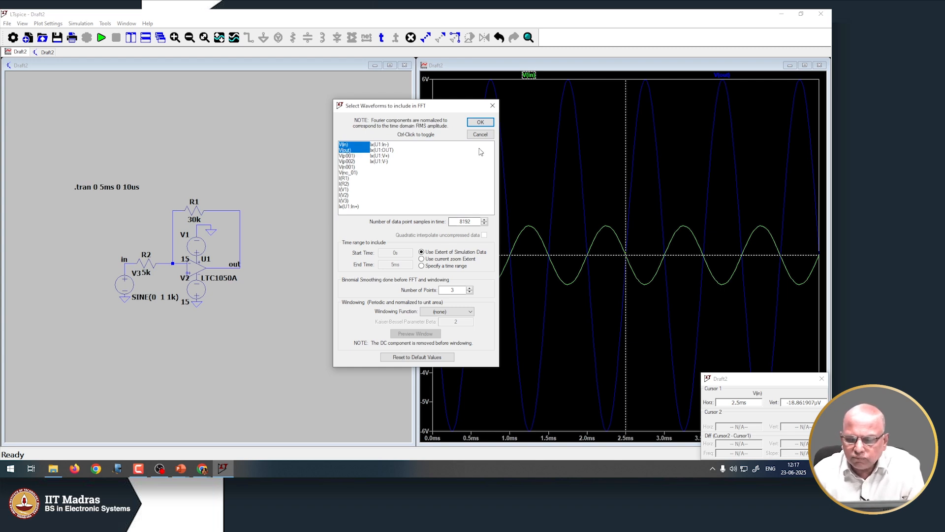
left_click(481, 124)
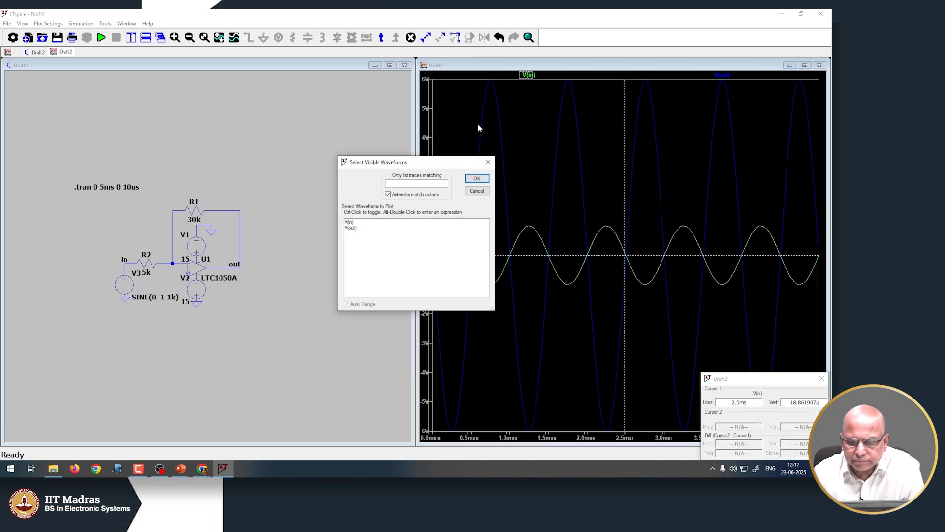
left_click(352, 222)
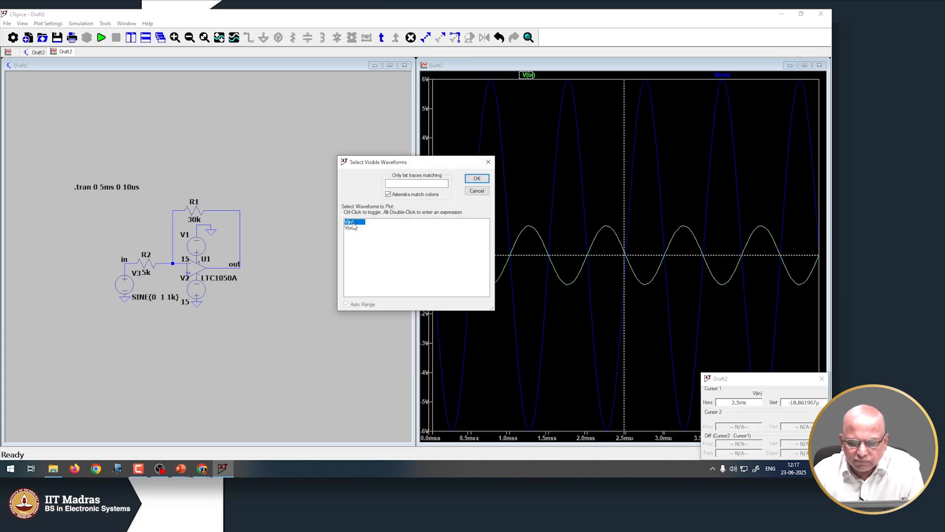
left_click(478, 184)
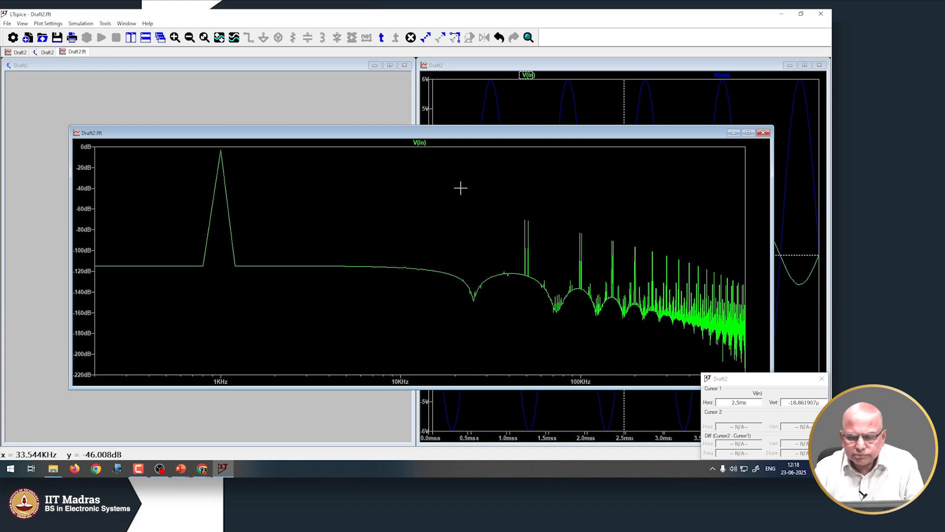
left_click(763, 133)
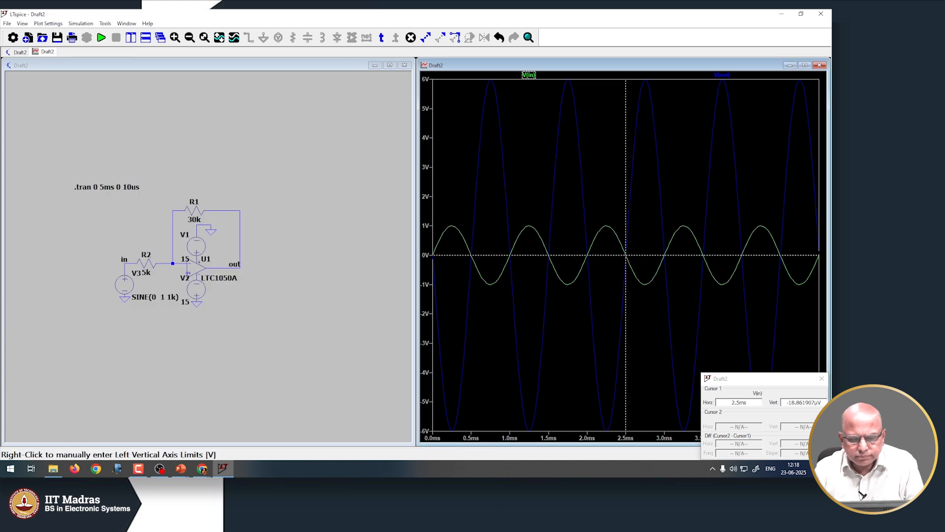